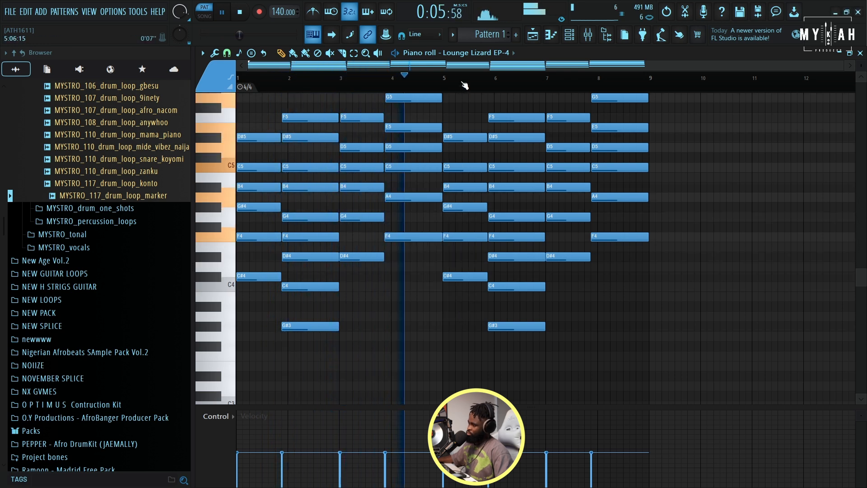
# Transpose the whole chord progression down three semitones and play it from the start
pyautogui.press('space')
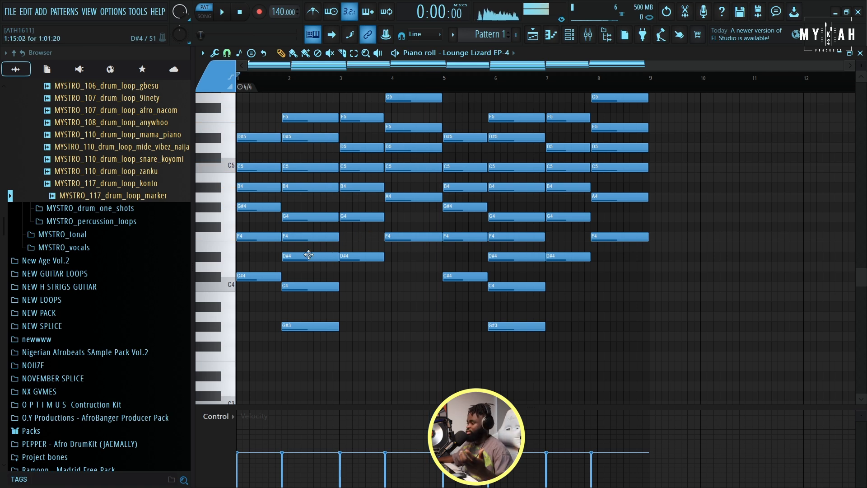
pyautogui.scroll(3, 234, 231)
pyautogui.press('space')
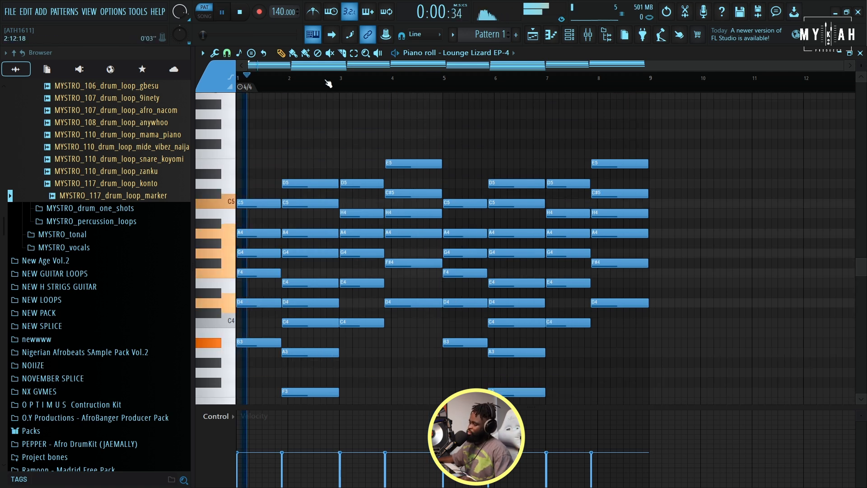
# Remove the G4 and B3 notes from the first chord, leaving D4, F4, A4 and C5, and play it back
pyautogui.scroll(-3, 345, 271)
pyautogui.press('space')
pyautogui.scroll(2, 343, 255)
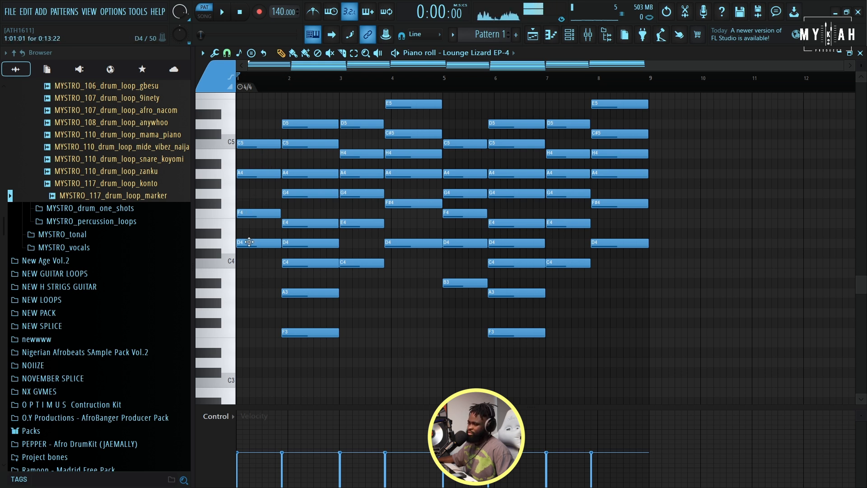
pyautogui.scroll(2, 250, 241)
pyautogui.press('space')
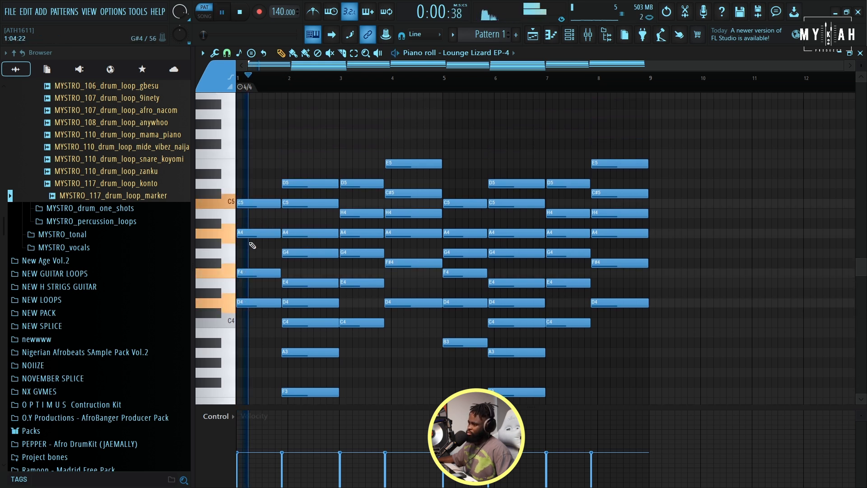
pyautogui.press('space')
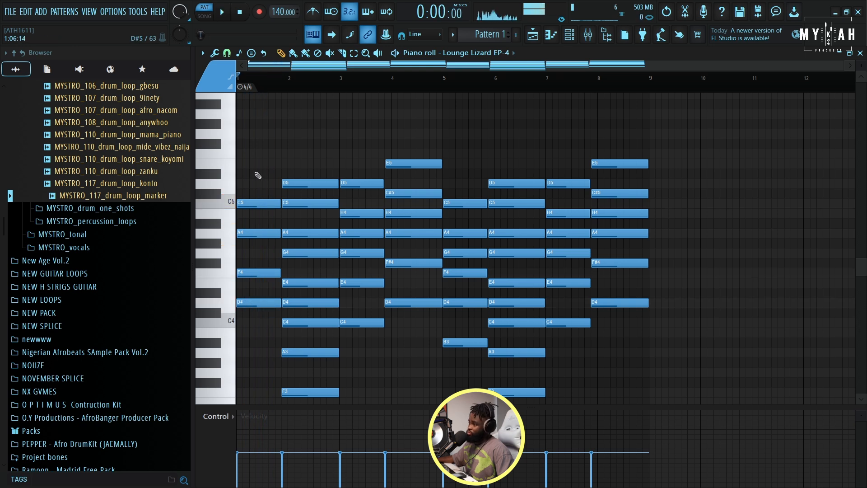
# Add a G5 note on top of the first chord and revoice the second chord as E4, A4, H4, D5 and G5
pyautogui.moveTo(258, 175); pyautogui.dragTo(212, 130)
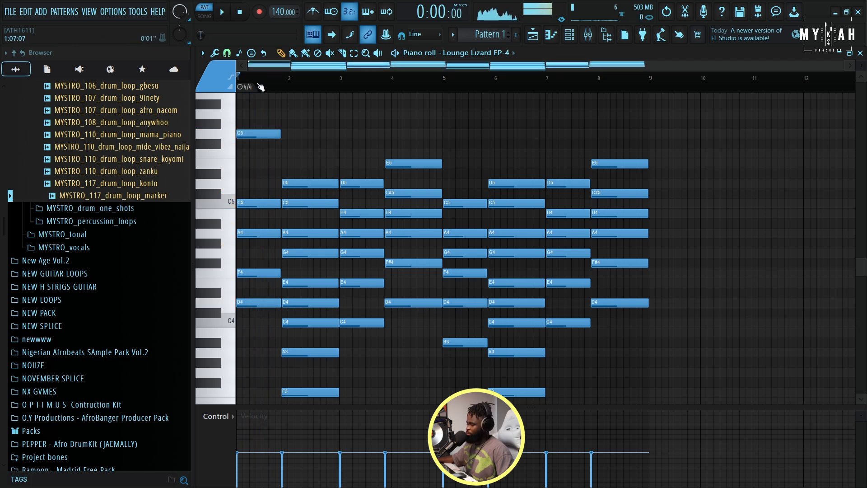
pyautogui.press('space')
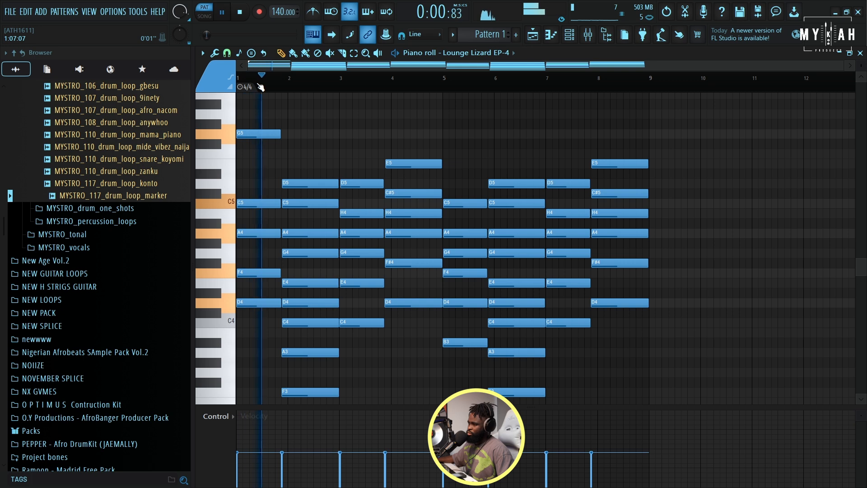
pyautogui.press('space')
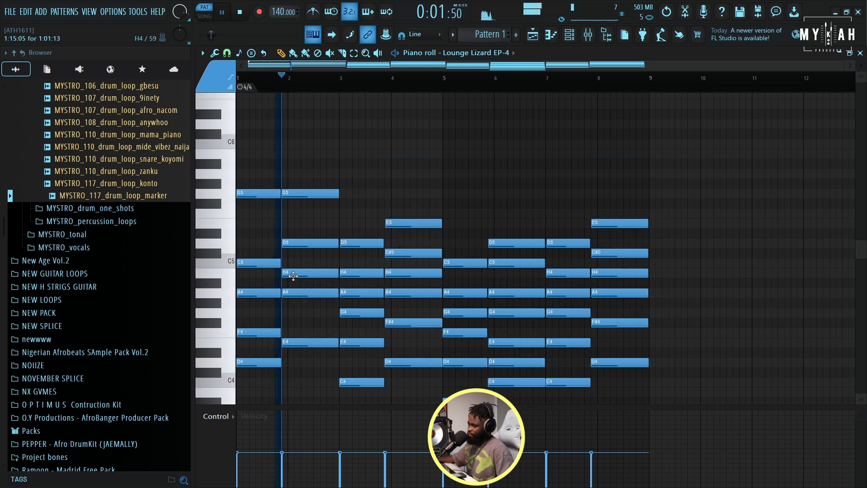
pyautogui.scroll(-3, 404, 357)
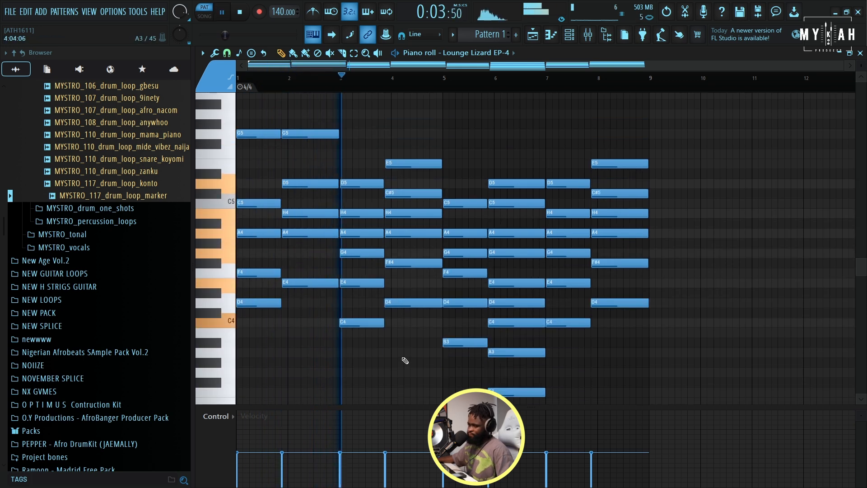
# Revoice the fourth chord as D4, F4, A4, C5 and E5, and play the progression to check it
pyautogui.press('space')
pyautogui.press('space')
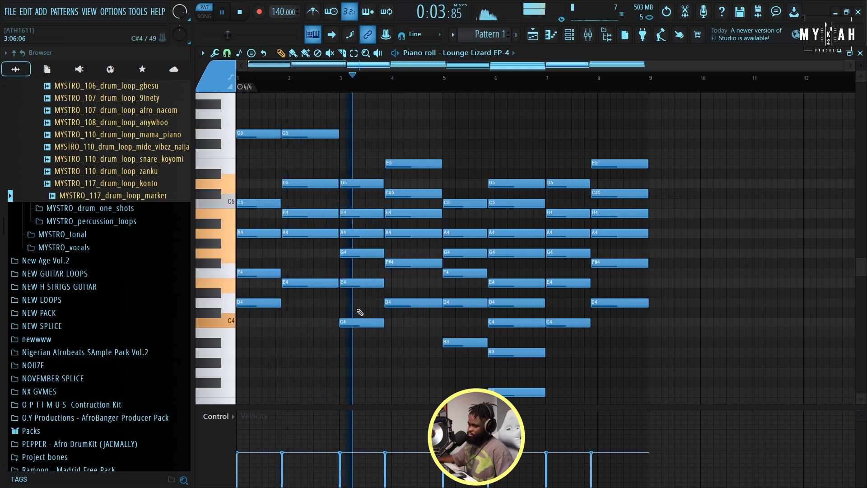
pyautogui.press('space')
pyautogui.moveTo(415, 263); pyautogui.dragTo(414, 273)
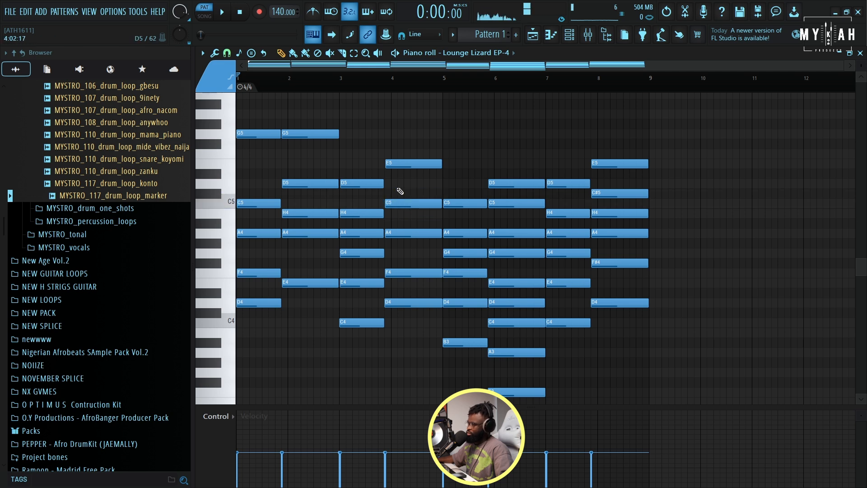
pyautogui.press('space')
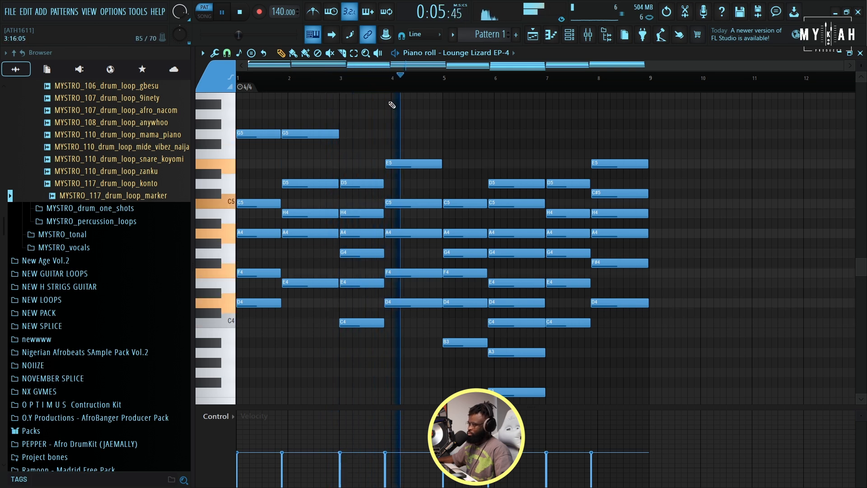
pyautogui.press('space')
# Replace the chords in bars 5 to 8 with a copy of the revised first four bars and play the pattern
pyautogui.moveTo(454, 151); pyautogui.dragTo(650, 405)
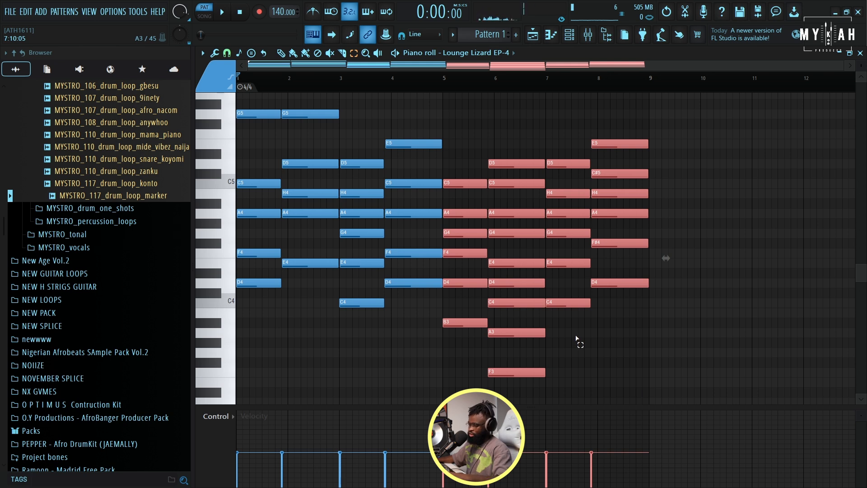
pyautogui.press('Delete')
pyautogui.moveTo(239, 101); pyautogui.dragTo(466, 340)
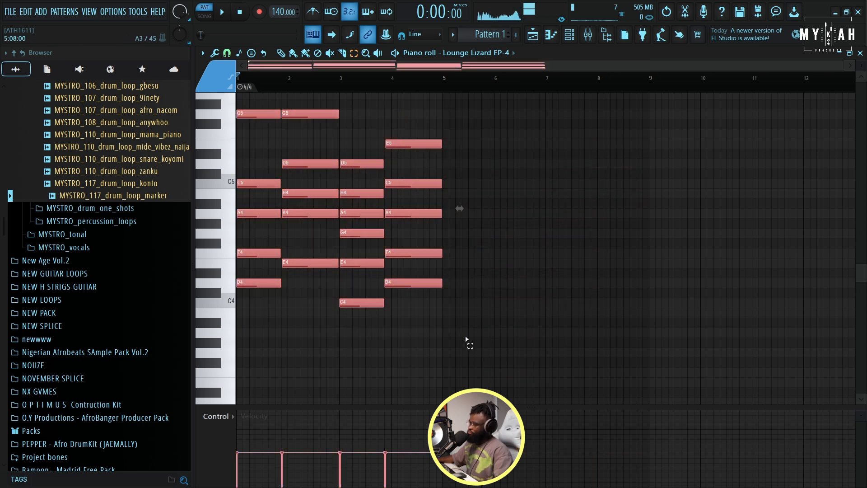
pyautogui.moveTo(252, 117); pyautogui.dragTo(464, 136)
pyautogui.press('space')
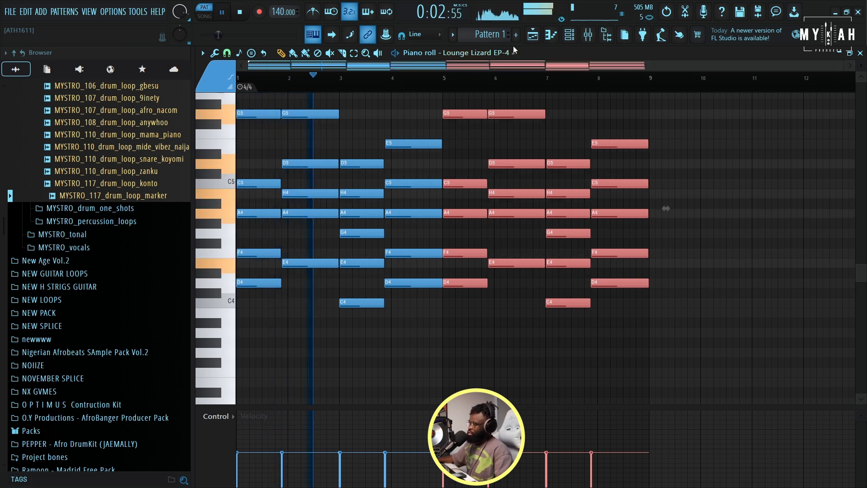
# Place the chord pattern, named keys, at the start of Track 1 in the Playlist and review its notes in the piano roll
pyautogui.click(533, 36)
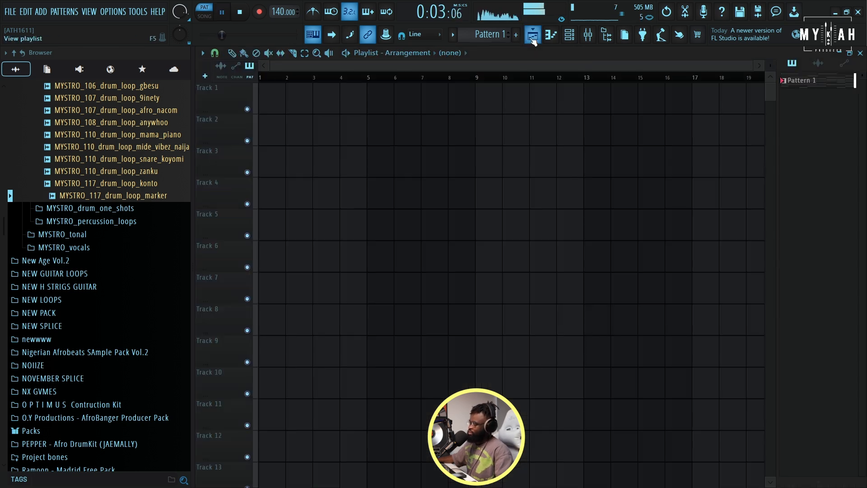
pyautogui.click(570, 37)
pyautogui.click(323, 170)
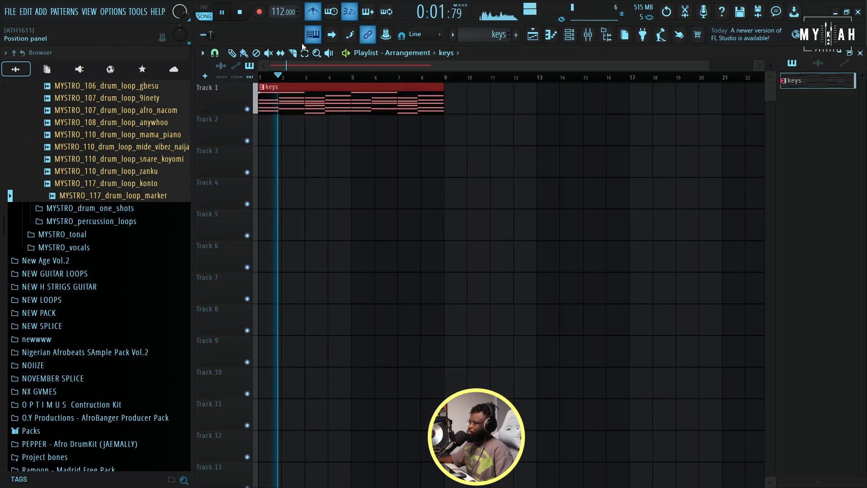
pyautogui.doubleClick(292, 84)
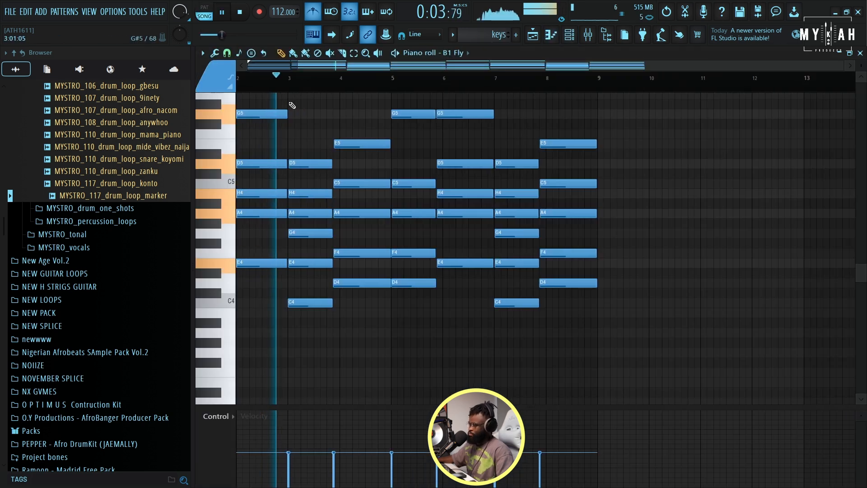
pyautogui.moveTo(289, 71); pyautogui.dragTo(218, 80)
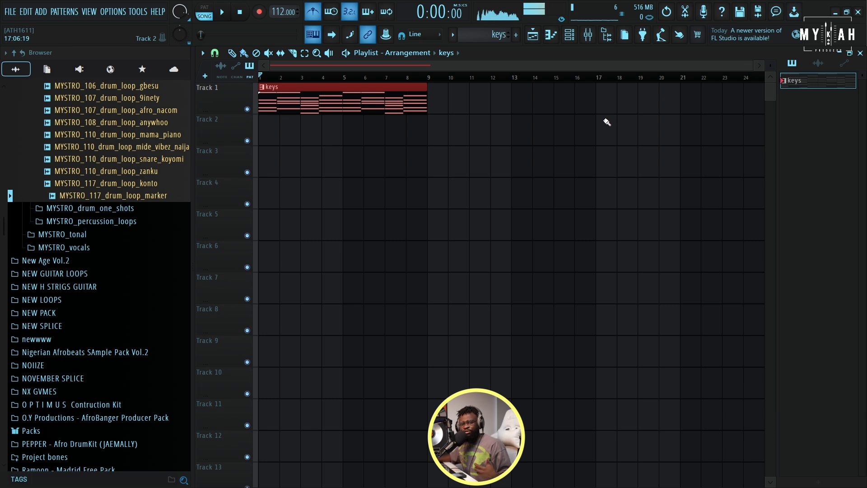
# Open the (VDD) CREATIVITY IS KEY VOL.03 folder inside _Taliban Tutorial in the sample browser
pyautogui.scroll(20, 109, 239)
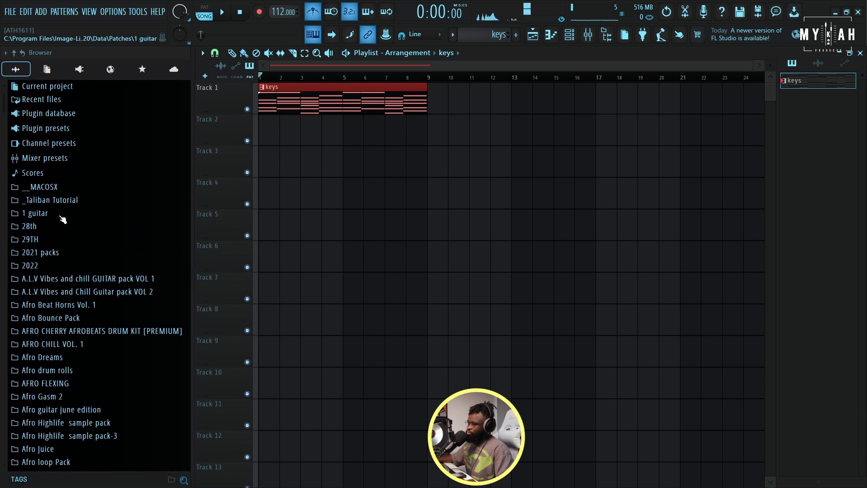
pyautogui.click(50, 200)
pyautogui.click(77, 257)
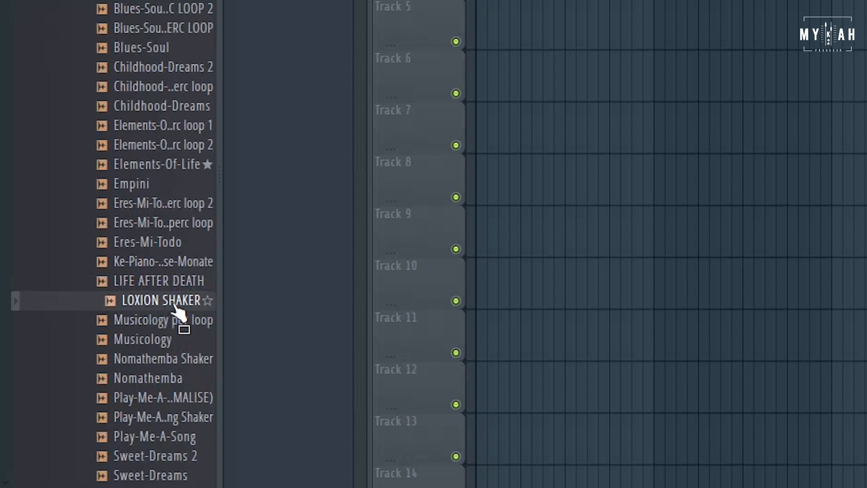
# Add the LOXION SHAKER loop to the Playlist and lower the volume of its mixer track
pyautogui.moveTo(194, 288); pyautogui.dragTo(235, 160)
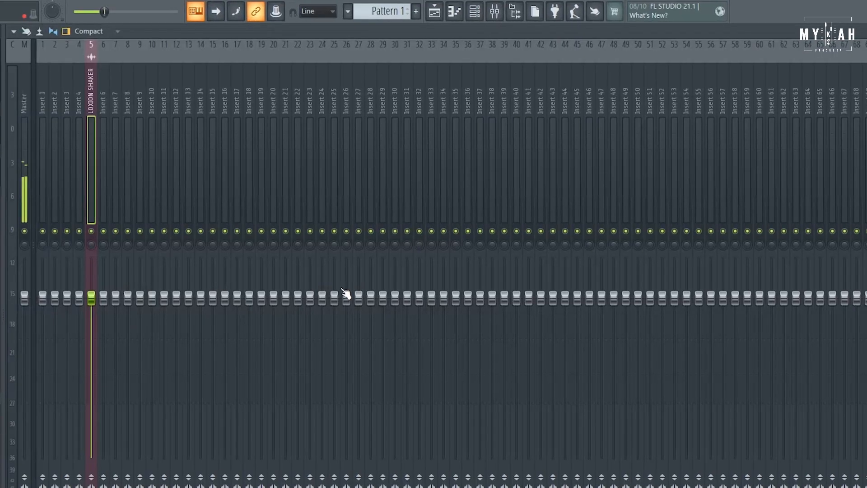
pyautogui.moveTo(91, 299); pyautogui.dragTo(94, 366)
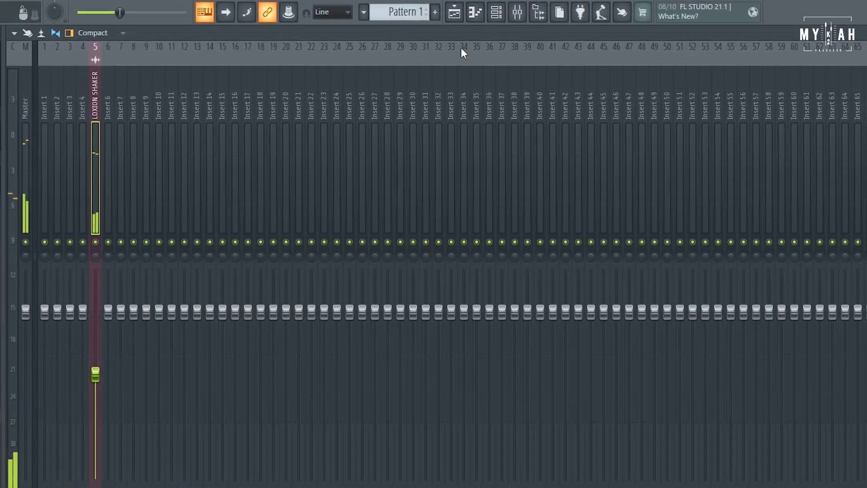
pyautogui.click(504, 15)
pyautogui.click(459, 15)
pyautogui.doubleClick(416, 92)
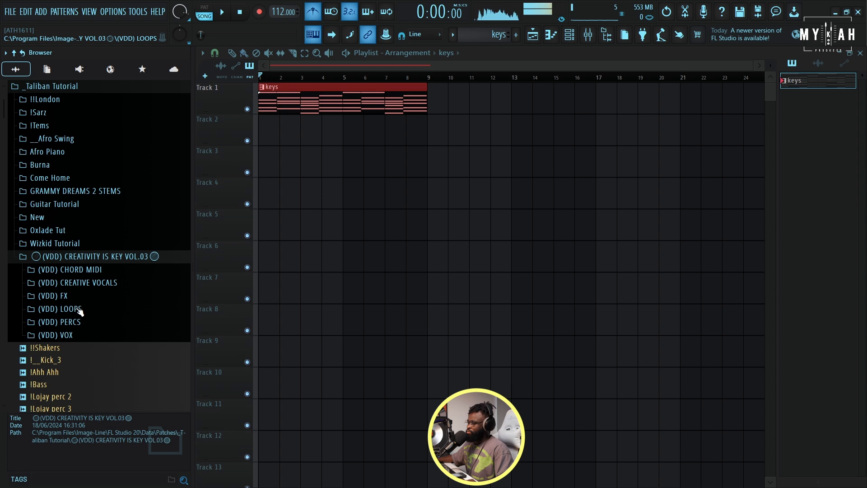
# Audition samples in the (VDD) LOOPS folder and place (VDD) CIK LOOP (7) at the start of Track 2
pyautogui.click(79, 309)
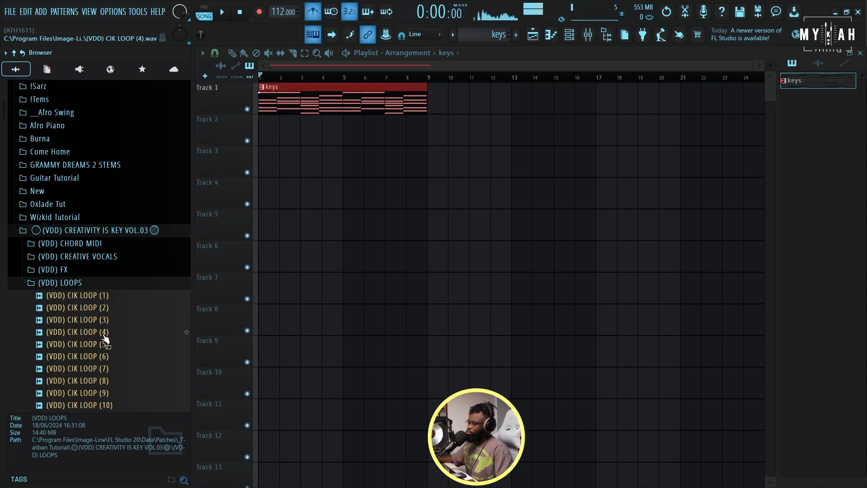
pyautogui.click(102, 368)
pyautogui.click(93, 347)
pyautogui.click(97, 370)
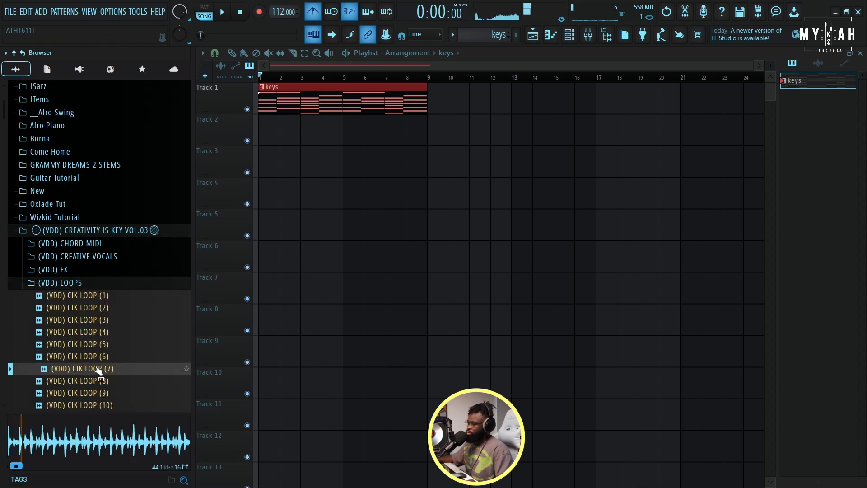
pyautogui.moveTo(198, 286); pyautogui.dragTo(266, 138)
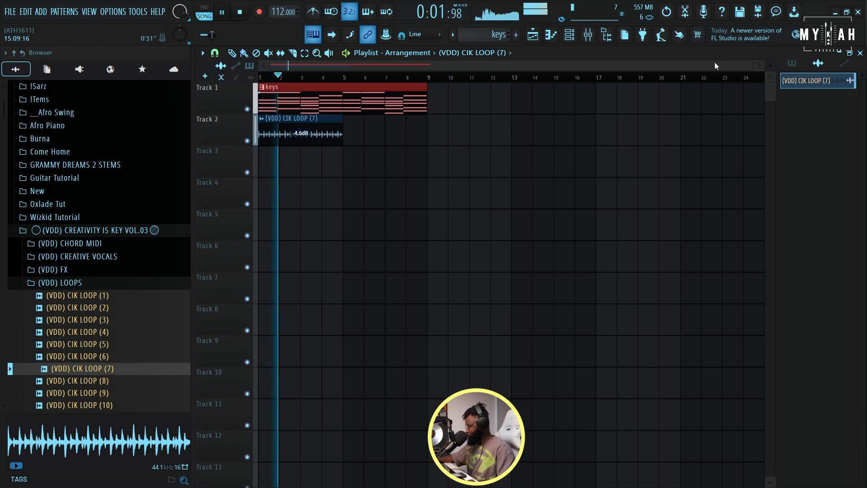
# Add a second copy of (VDD) CIK LOOP (7) at bar 5 on Track 2 and assign the loop to a free mixer track
pyautogui.scroll(3, 468, 132)
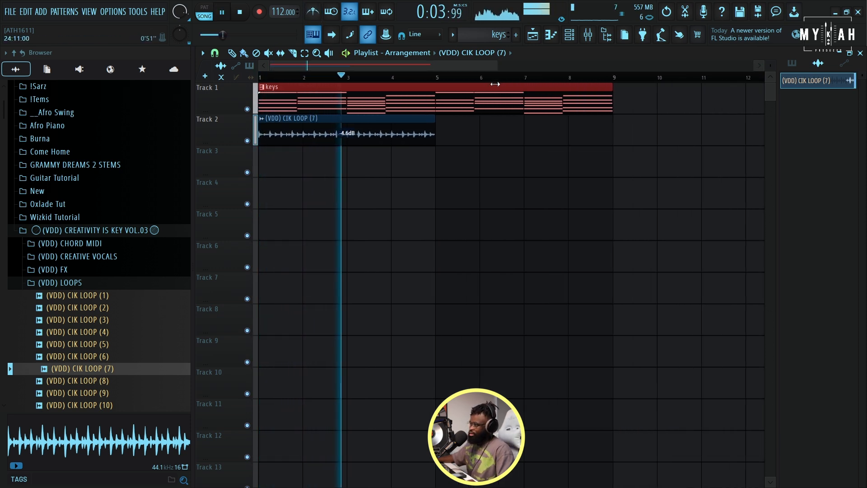
pyautogui.click(468, 132)
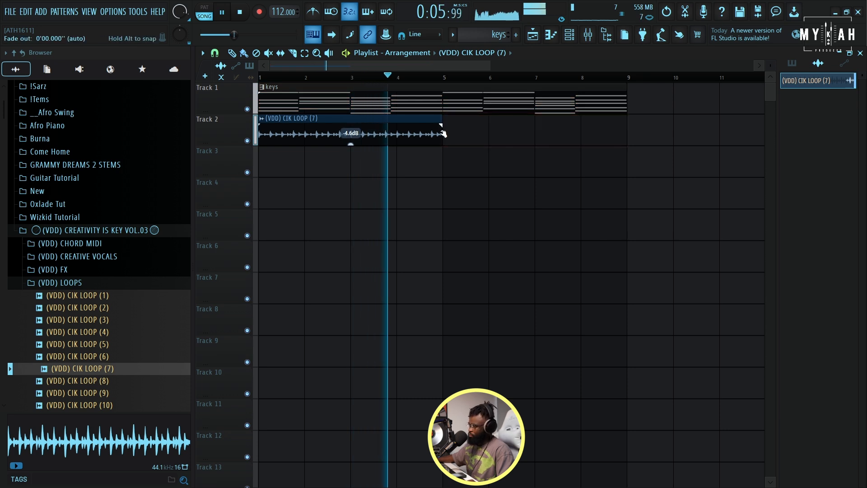
pyautogui.doubleClick(458, 136)
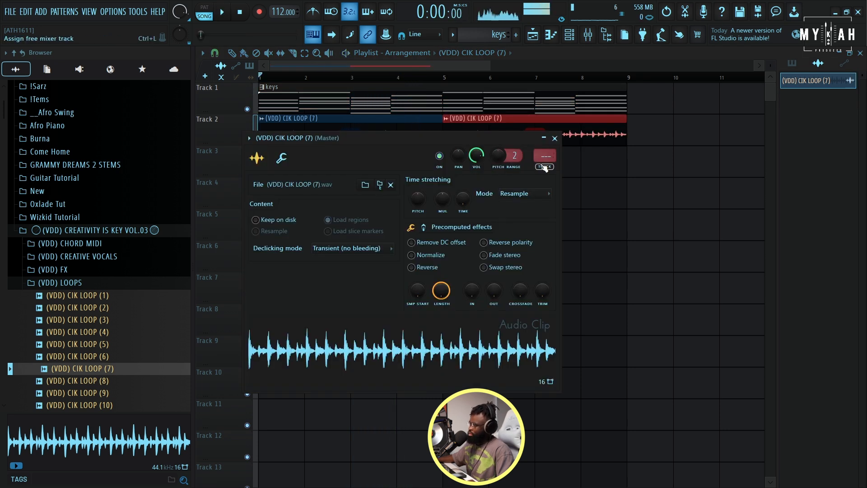
pyautogui.click(544, 166)
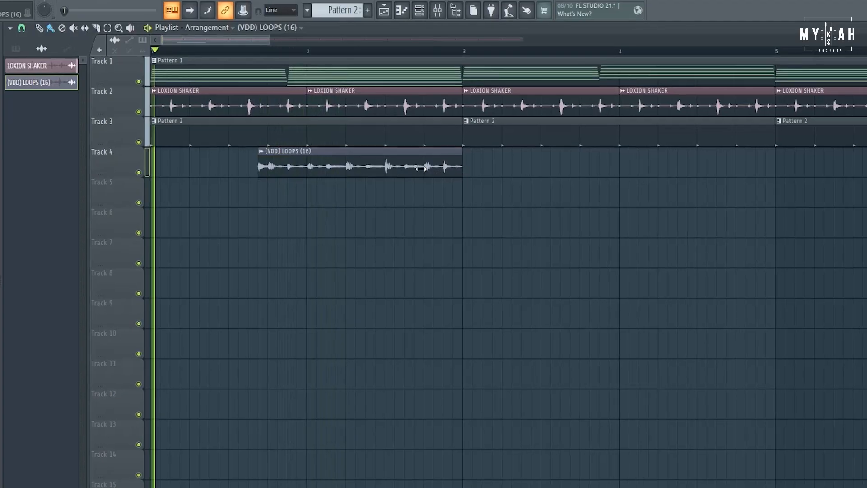
# Trim the (VDD) LOOPS (16) clip on Track 4 to end at bar 2 and position a copy late in the second bar
pyautogui.moveTo(461, 171); pyautogui.dragTo(307, 194)
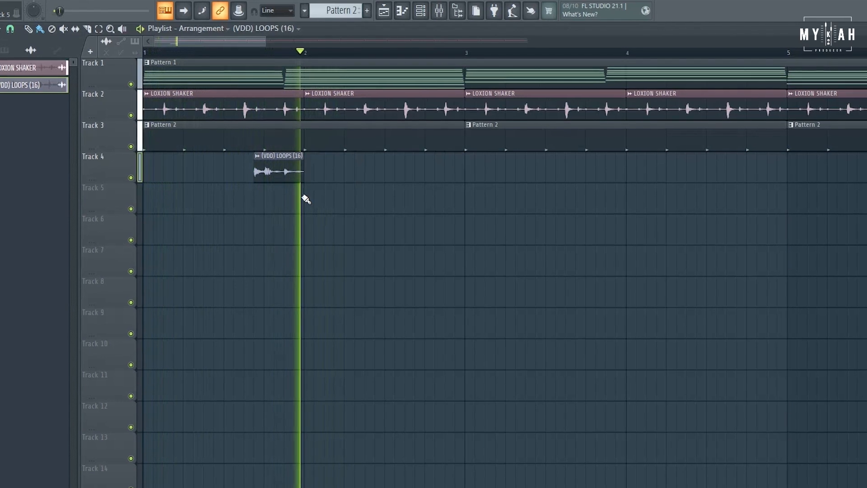
pyautogui.press('space')
pyautogui.press('space')
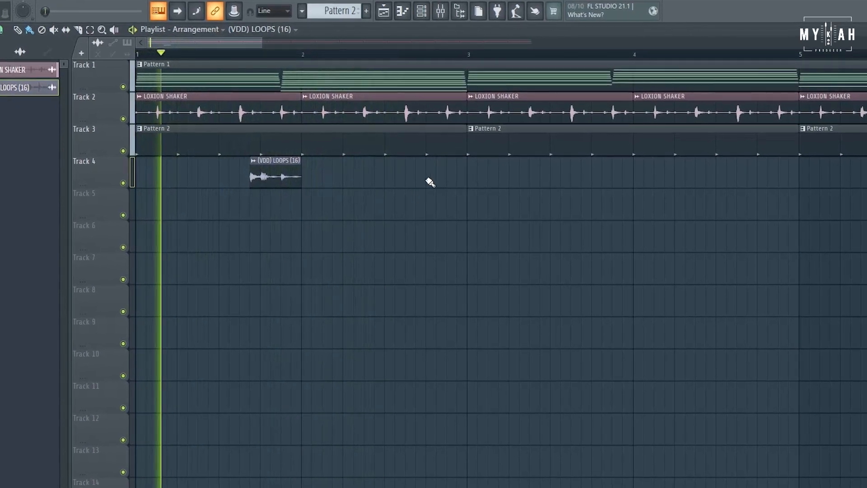
pyautogui.click(433, 180)
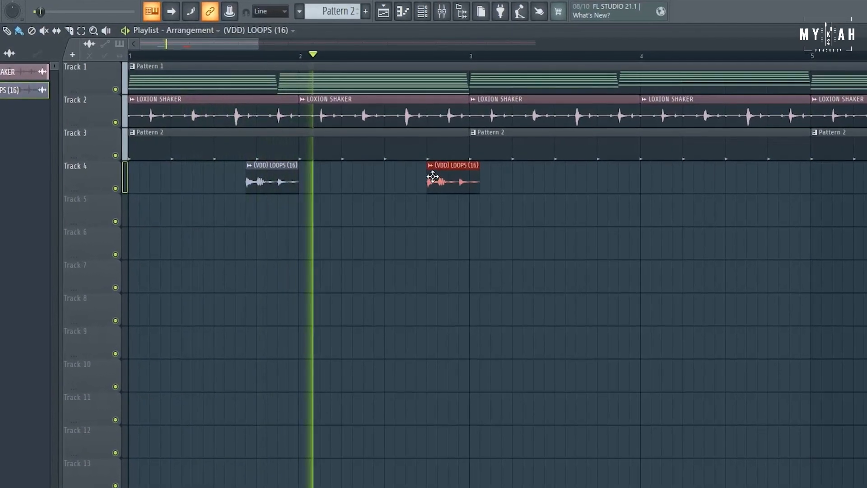
pyautogui.moveTo(428, 178); pyautogui.dragTo(417, 180)
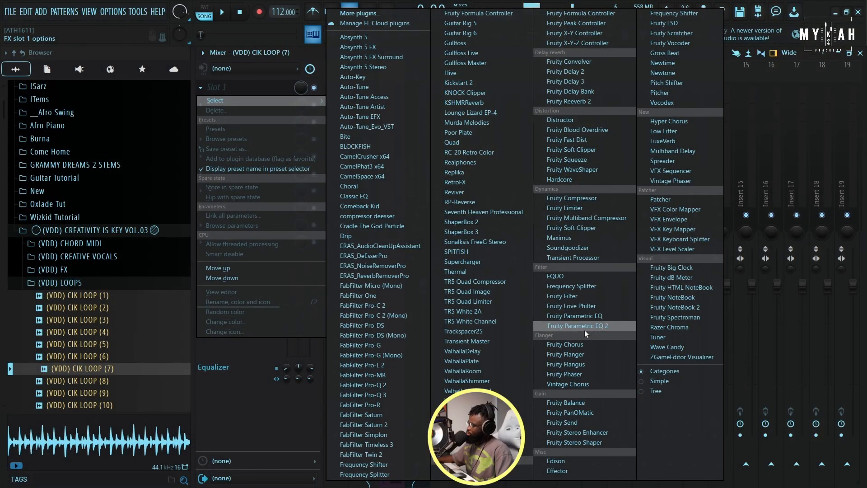
# Load Fruity Parametric EQ 2 on the (VDD) CIK LOOP (7) mixer track, cut the lows and slightly dip the highs with band 4
pyautogui.click(583, 330)
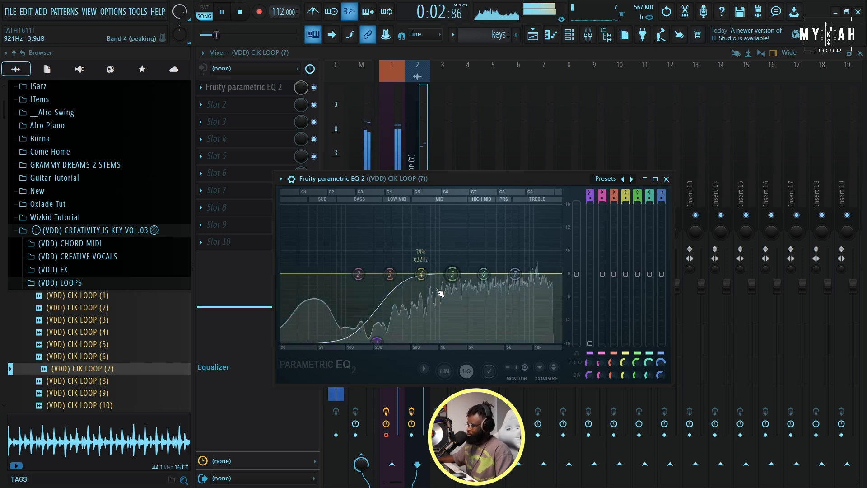
pyautogui.moveTo(516, 273); pyautogui.dragTo(520, 284)
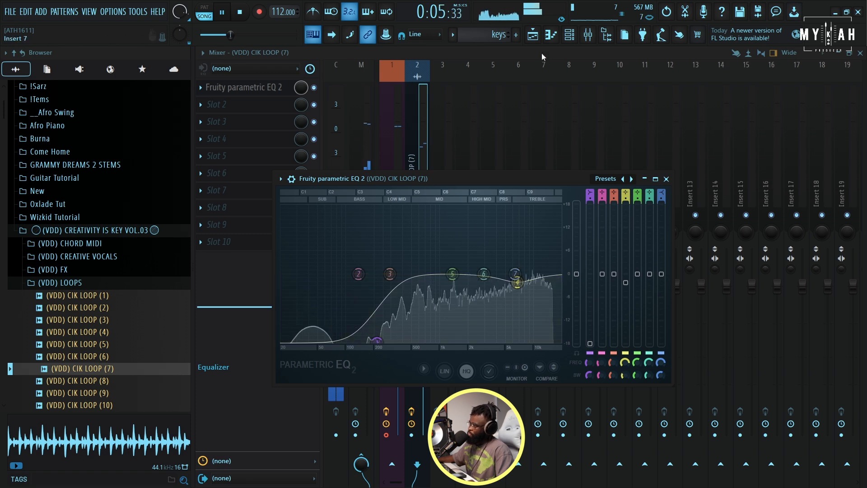
pyautogui.press('F5')
pyautogui.press('space')
# Create a new empty pattern named percs
pyautogui.click(452, 35)
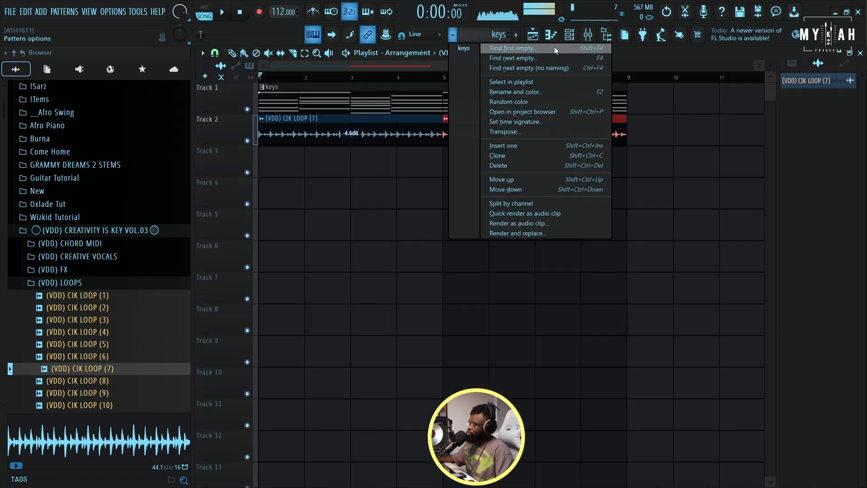
pyautogui.click(559, 51)
pyautogui.write('per')
pyautogui.write('cs')
pyautogui.press('Return')
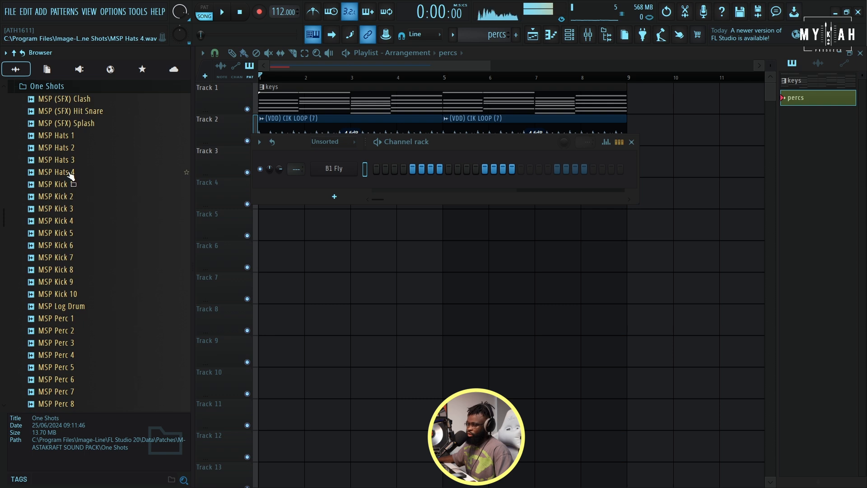
# Add MSP Snare 3 and MSP Perc 7 to the percs pattern, with snares on steps 5 and 13 and the percussion on step 8
pyautogui.click(75, 282)
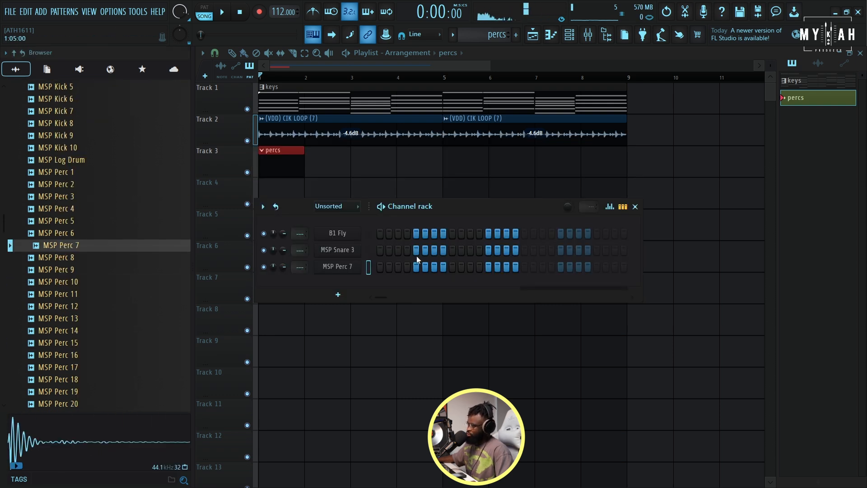
pyautogui.press('space')
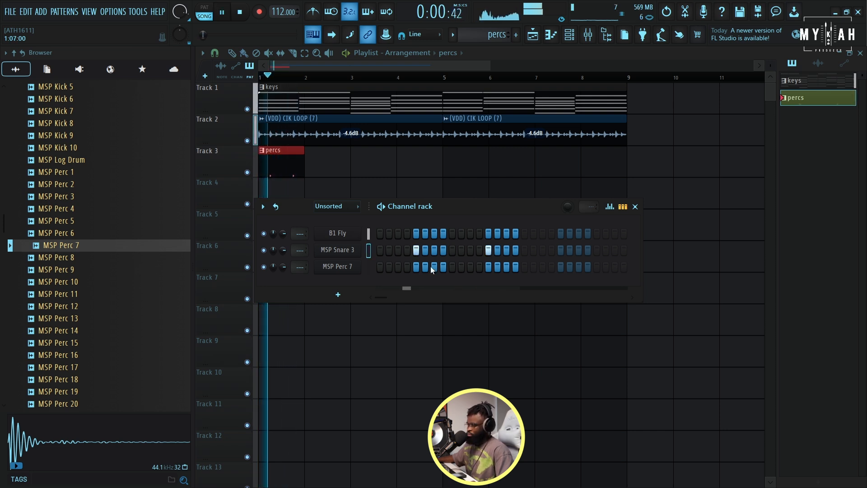
pyautogui.click(468, 268)
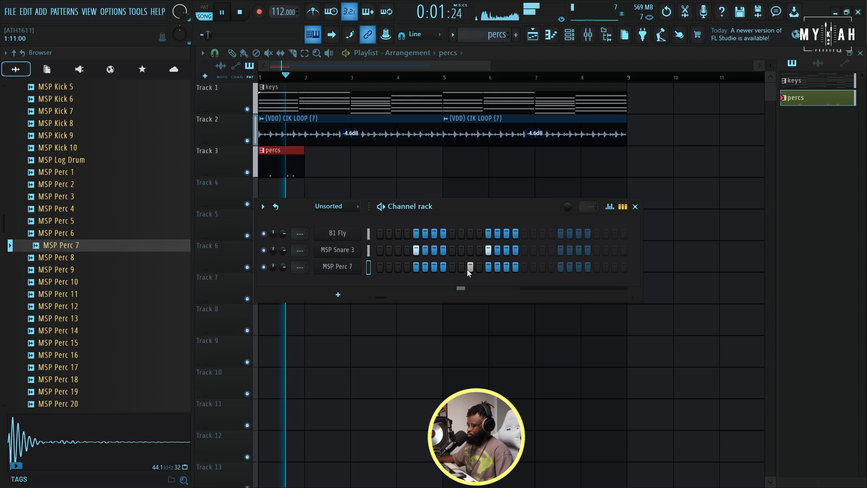
pyautogui.press('space')
pyautogui.press('space')
pyautogui.rightClick(468, 270)
pyautogui.press('space')
pyautogui.press('space')
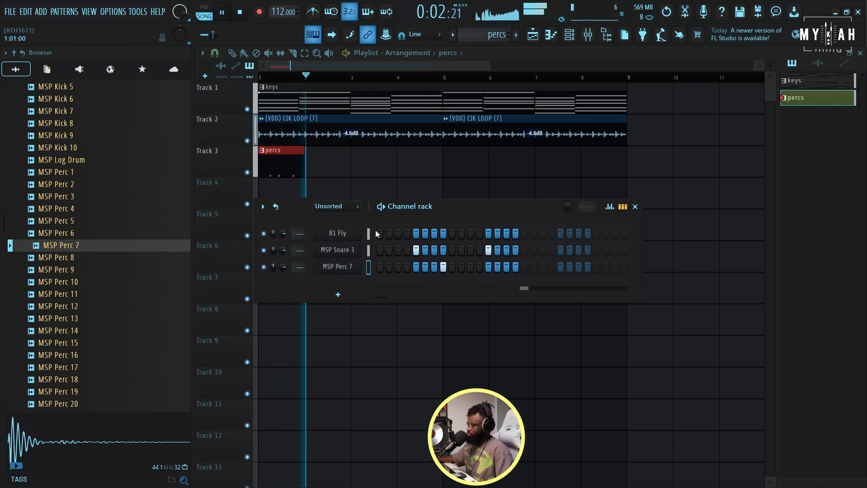
# Repeat the percs pattern along Track 3 through bar 8, and add (VDD) CIK PERC (11) on step 7 and (VDD) CIK PERC (19) on step 4
pyautogui.moveTo(320, 170); pyautogui.dragTo(546, 169)
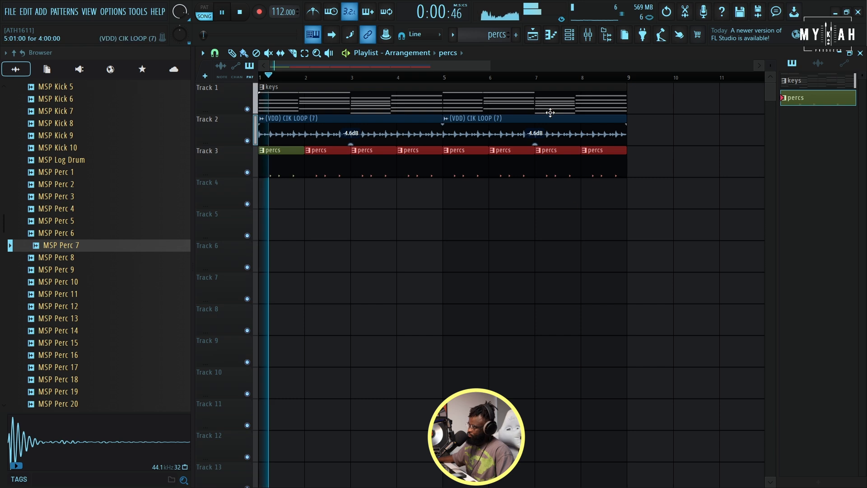
pyautogui.click(569, 42)
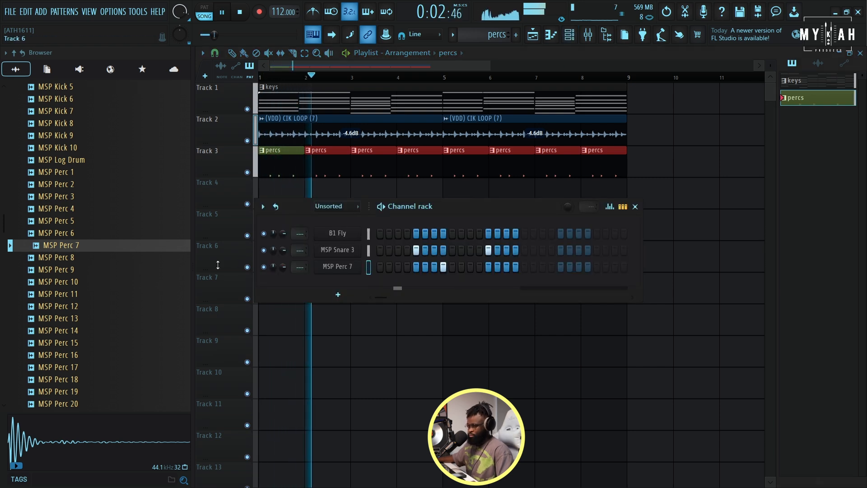
pyautogui.scroll(10, 123, 248)
pyautogui.scroll(15, 121, 248)
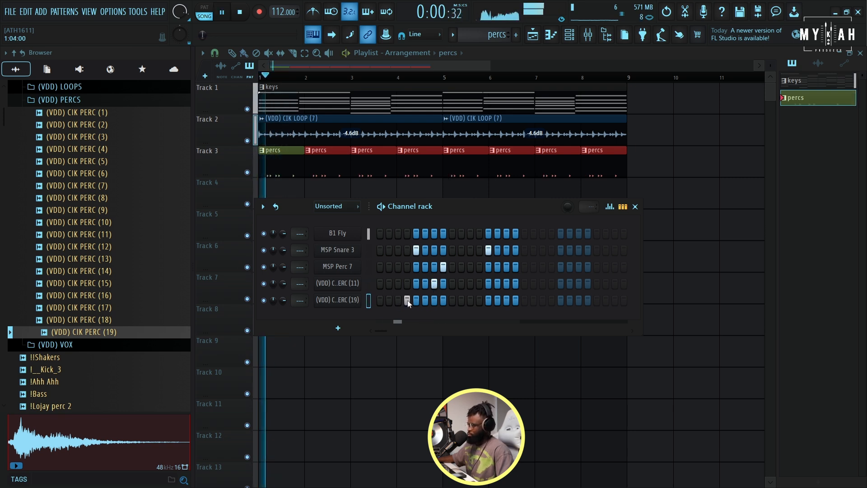
# Lower the channel volume of the (VDD) CIK LOOP (7) audio clip to about 56%
pyautogui.click(347, 300)
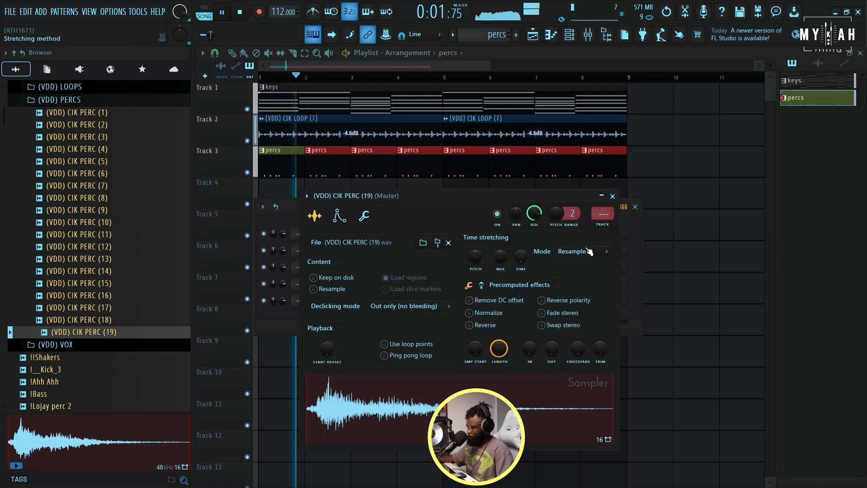
pyautogui.click(674, 223)
pyautogui.doubleClick(419, 132)
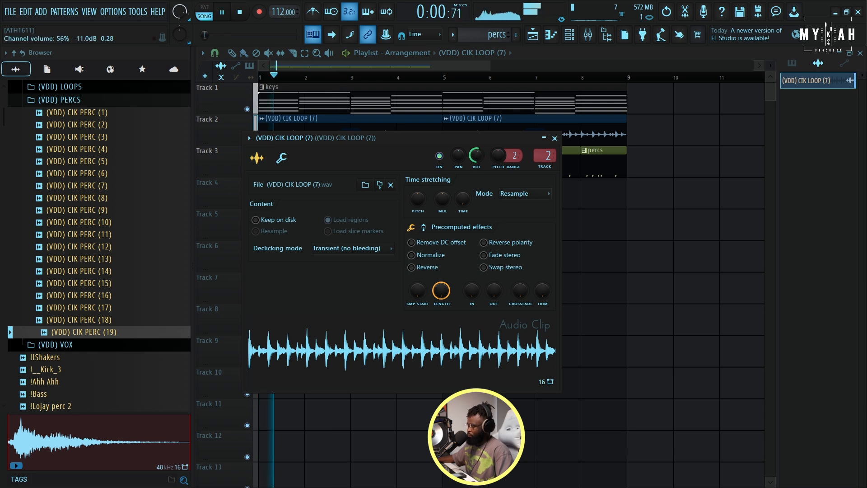
pyautogui.press('Escape')
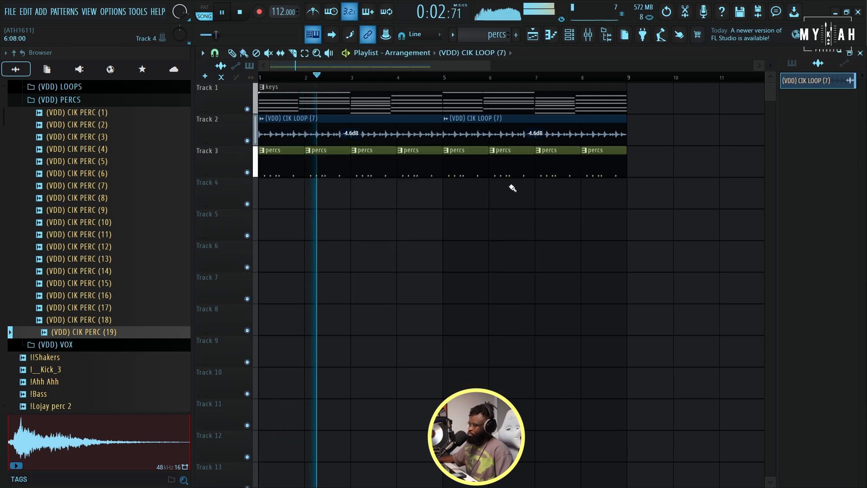
pyautogui.click(569, 35)
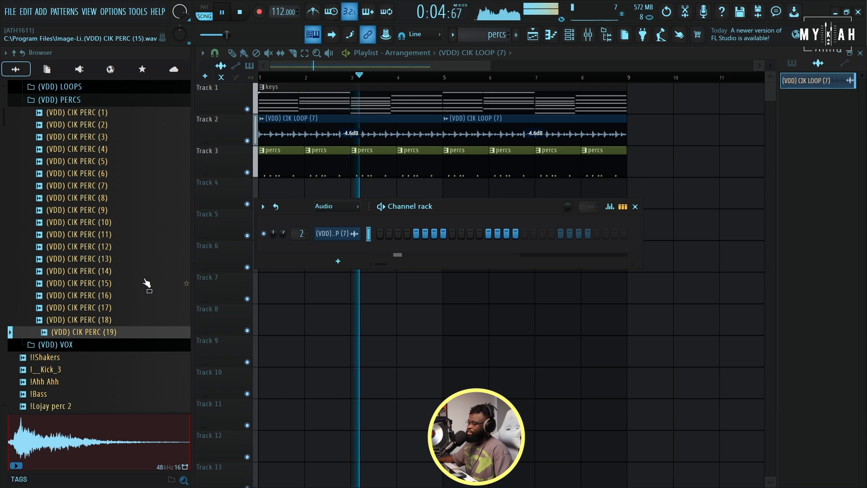
pyautogui.scroll(-4, 135, 284)
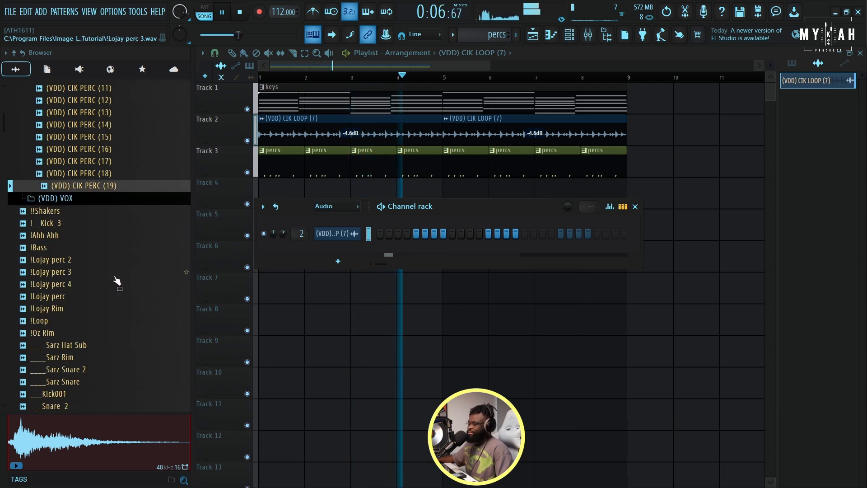
pyautogui.scroll(-7, 101, 304)
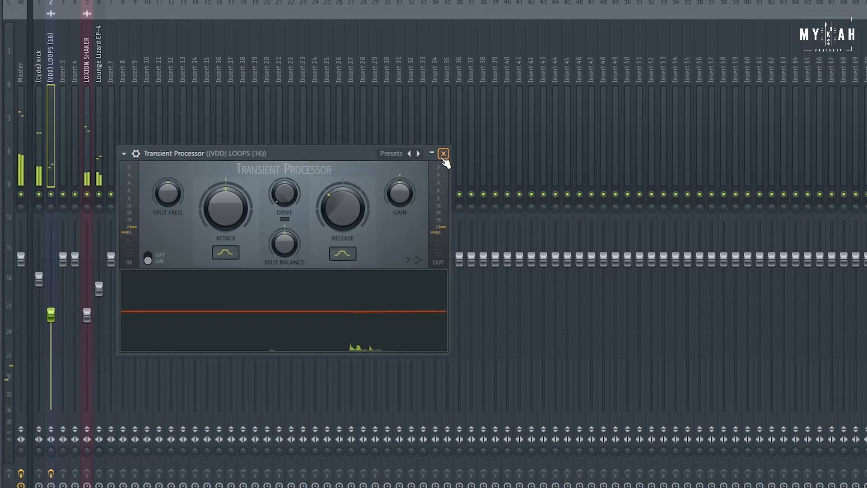
# Raise the volume of the (VDD) LOOPS (16) mixer track and move the short loop slice from Track 5 up to Track 4
pyautogui.click(444, 160)
pyautogui.moveTo(51, 320); pyautogui.dragTo(50, 300)
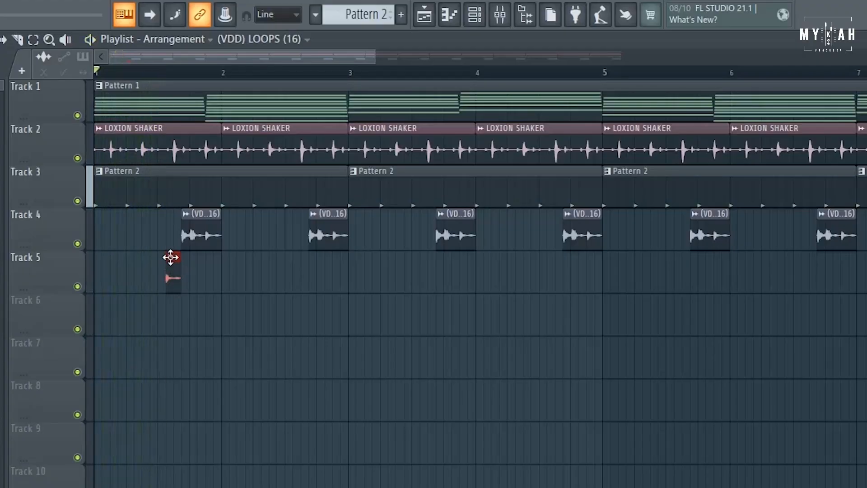
pyautogui.moveTo(170, 256); pyautogui.dragTo(163, 219)
pyautogui.press('space')
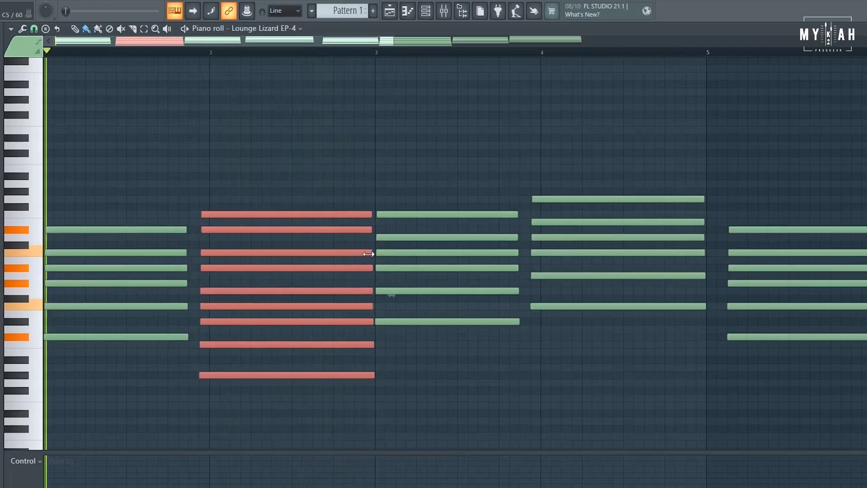
# Replace the chords from bar 5 onward with a duplicate of bars 1 to 4 and play the progression
pyautogui.press('space')
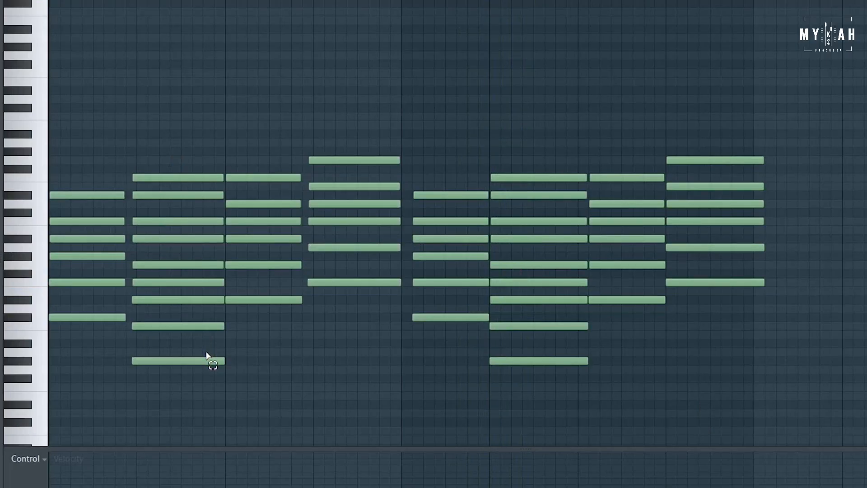
pyautogui.moveTo(852, 445); pyautogui.dragTo(451, 178)
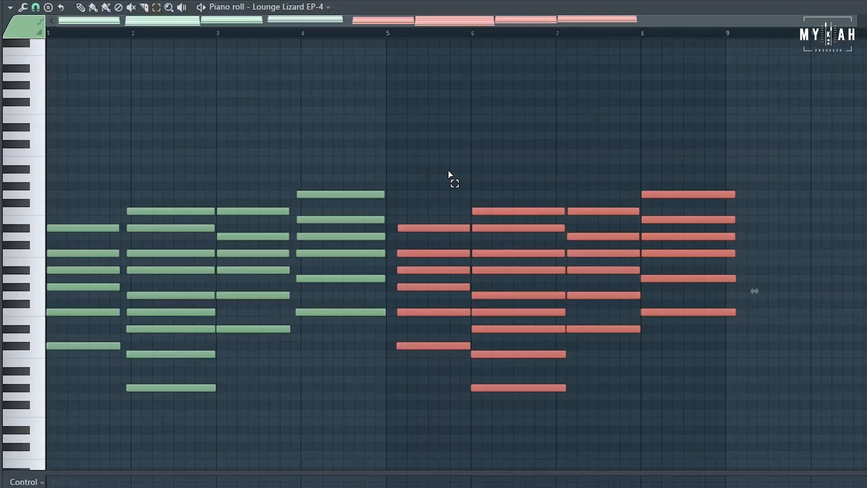
pyautogui.press('Delete')
pyautogui.moveTo(384, 33); pyautogui.dragTo(47, 33)
pyautogui.hotkey('ctrl', 'b')
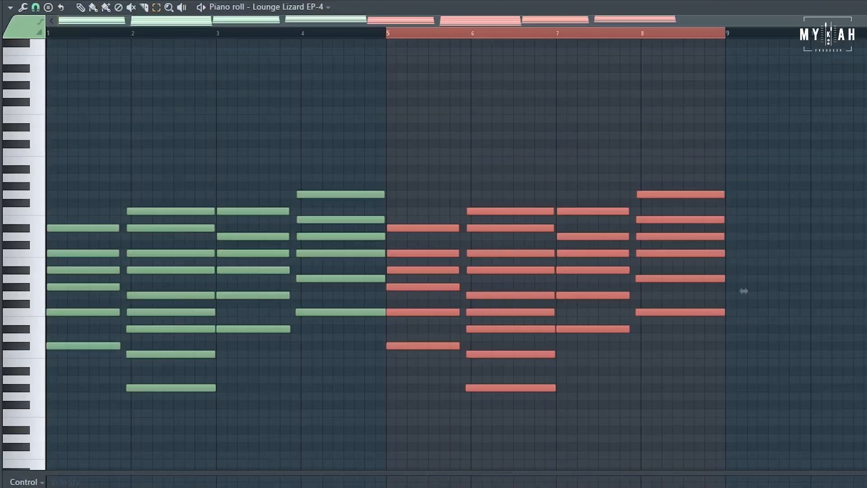
pyautogui.click(314, 156)
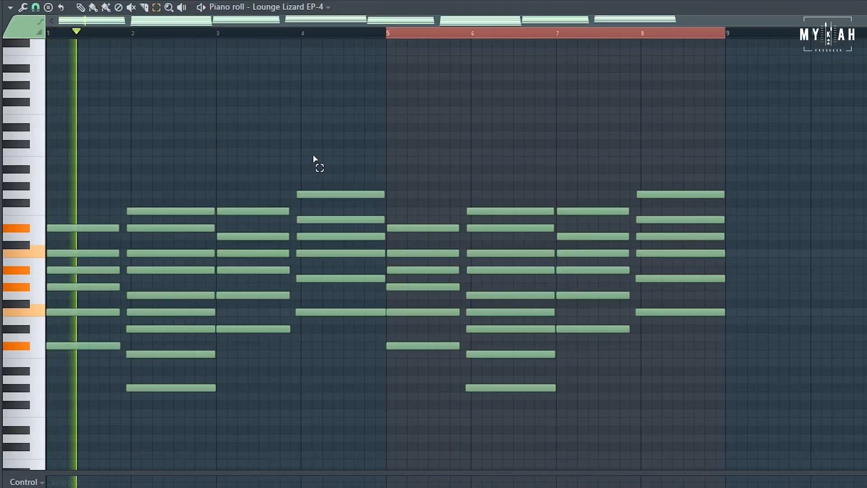
pyautogui.keyDown('ctrl'); pyautogui.click(421, 33); pyautogui.keyUp('ctrl')
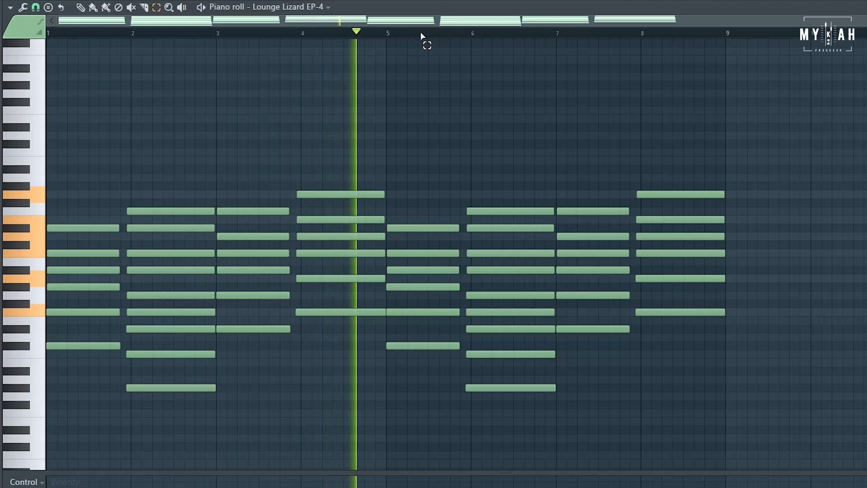
pyautogui.press('space')
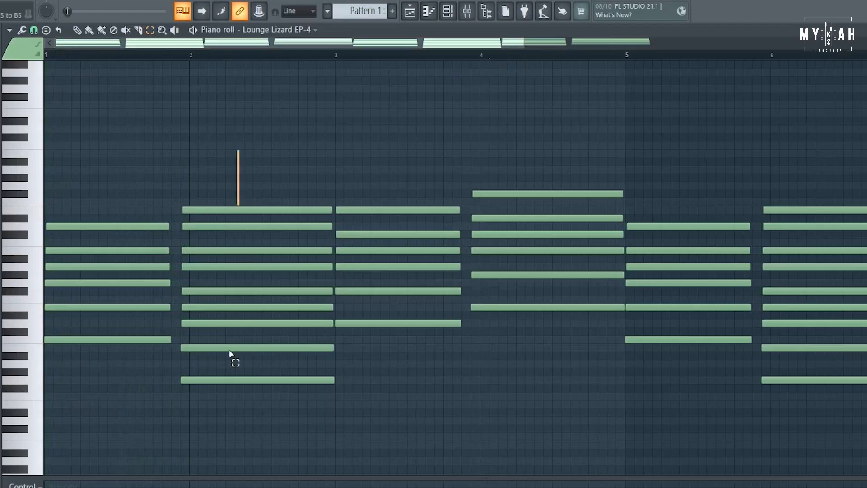
# Shorten all notes of the second chord so they end slightly before bar 3
pyautogui.moveTo(328, 199); pyautogui.dragTo(220, 424)
pyautogui.press('space')
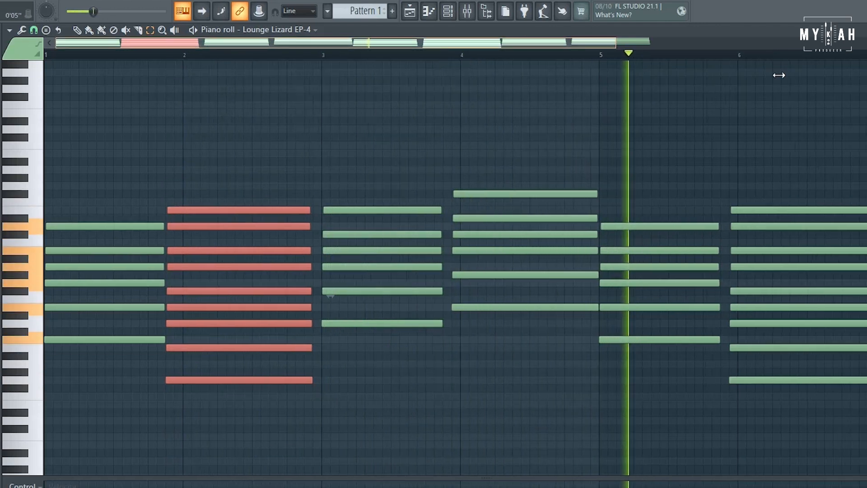
pyautogui.scroll(-2, 557, 190)
pyautogui.moveTo(557, 190); pyautogui.dragTo(535, 389)
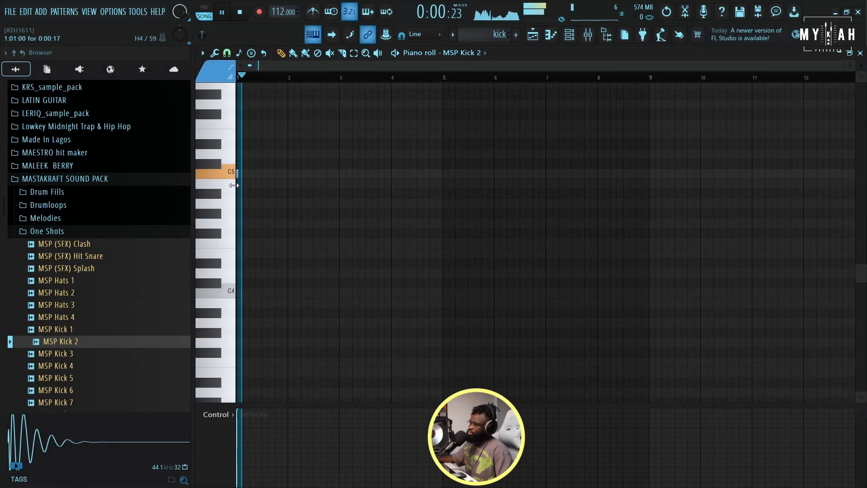
# Lengthen the first C5 kick note and draw more C5 kicks on step 11 of bar 1 and at the start of bar 2
pyautogui.moveTo(234, 186); pyautogui.dragTo(237, 183)
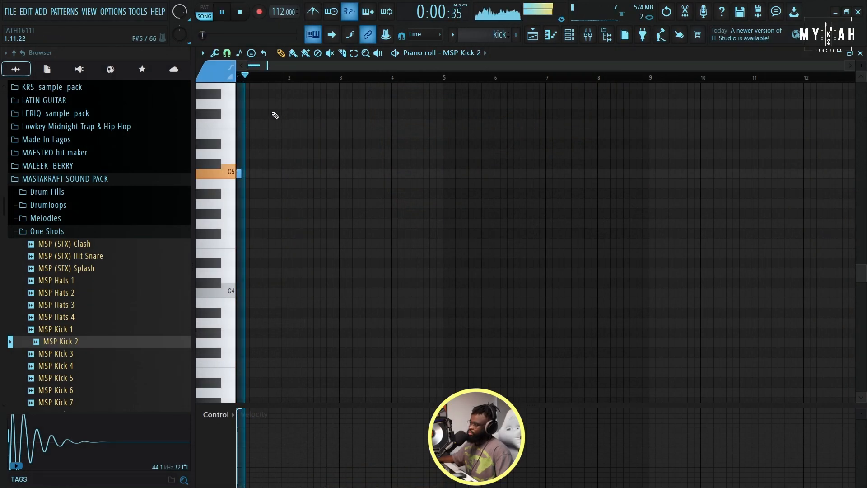
pyautogui.scroll(6, 256, 81)
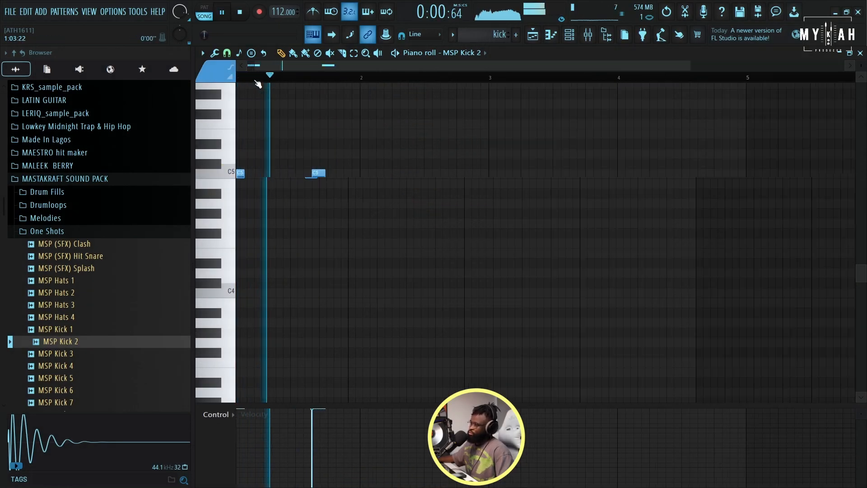
pyautogui.click(477, 173)
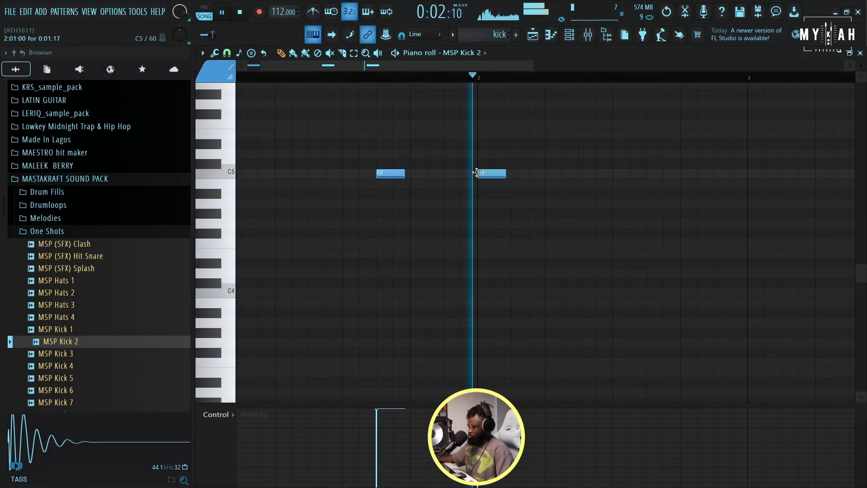
# Shorten the kick at the start of bar 2 and add short C5 kicks on steps 2, 3, 11 and 15 of that bar
pyautogui.click(513, 176)
pyautogui.moveTo(504, 174); pyautogui.dragTo(490, 174)
pyautogui.rightClick(516, 174)
pyautogui.press('space')
pyautogui.click(516, 175)
pyautogui.press('space')
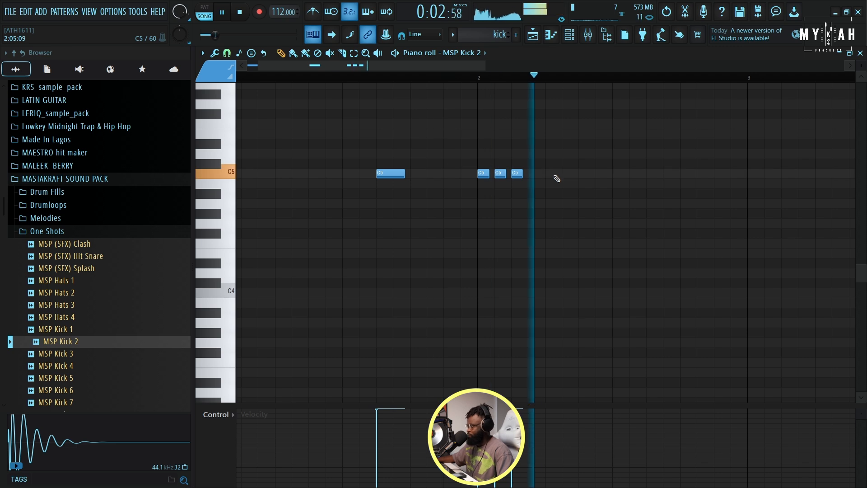
pyautogui.click(650, 175)
pyautogui.press('space')
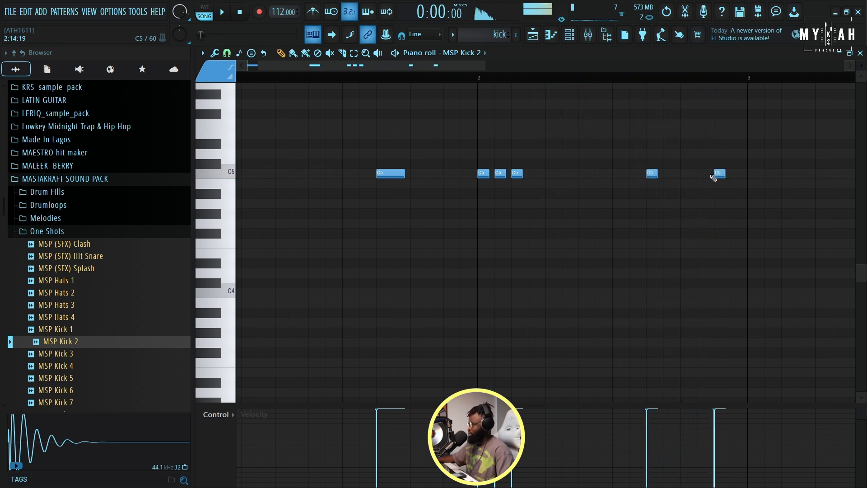
# Place copies of the kick pattern on Track 4 of the Playlist at bars 3, 5 and 7
pyautogui.click(550, 35)
pyautogui.click(533, 35)
pyautogui.click(533, 36)
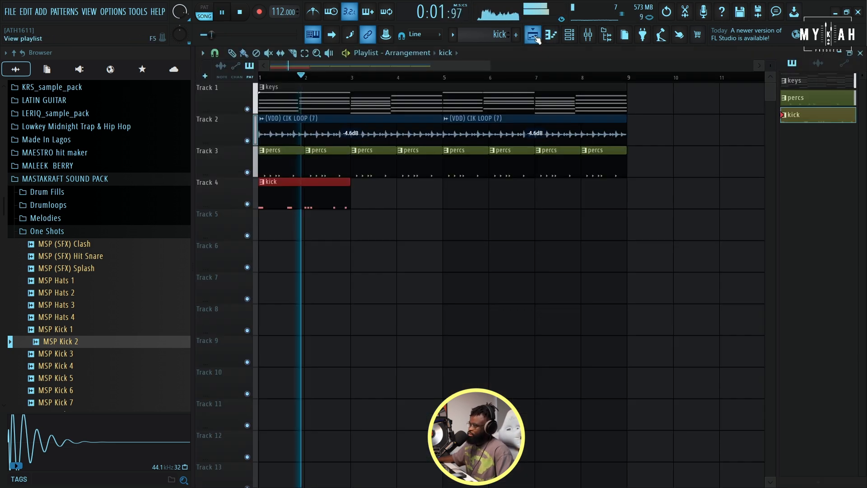
pyautogui.click(357, 181)
pyautogui.click(453, 199)
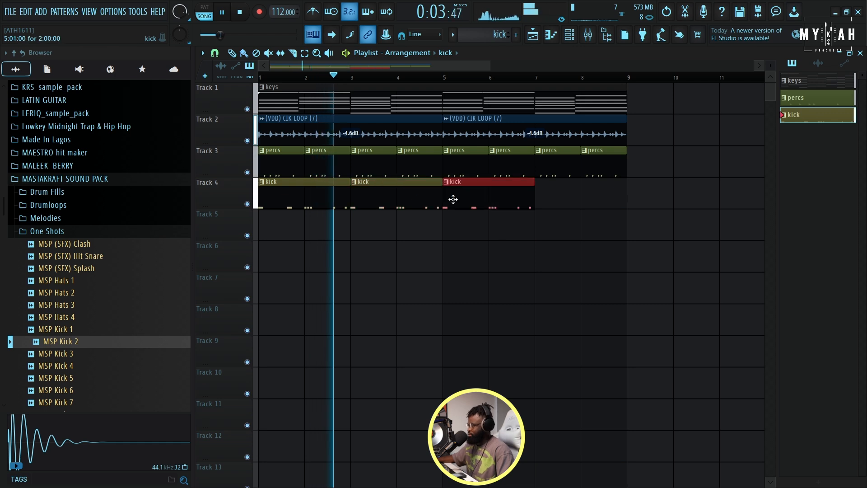
pyautogui.click(535, 201)
# Move the last C5 kick in bar 2 of the kick pattern one step earlier and return to the Playlist
pyautogui.doubleClick(321, 194)
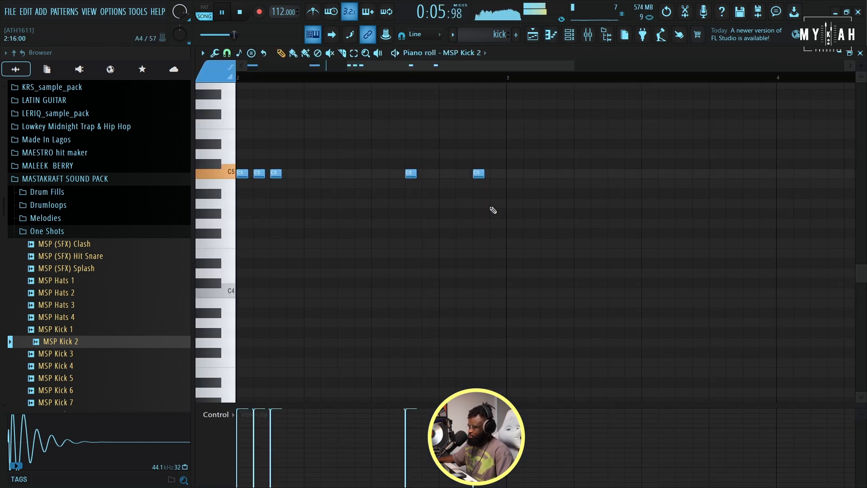
pyautogui.moveTo(480, 175); pyautogui.dragTo(446, 185)
pyautogui.press('space')
pyautogui.click(458, 173)
pyautogui.click(533, 34)
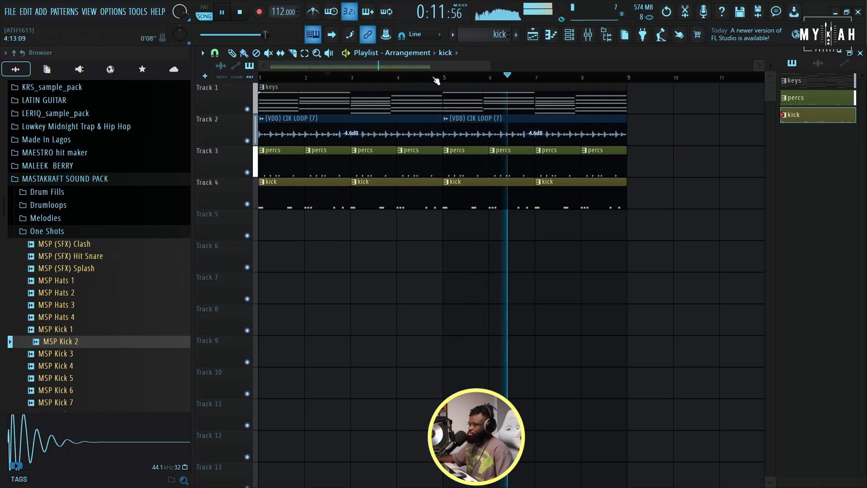
# Browse the Mystro Sugar Sample Pack's drum one-shots and preview samples down to MYSTRO_snare_ss
pyautogui.click(100, 179)
pyautogui.press('space')
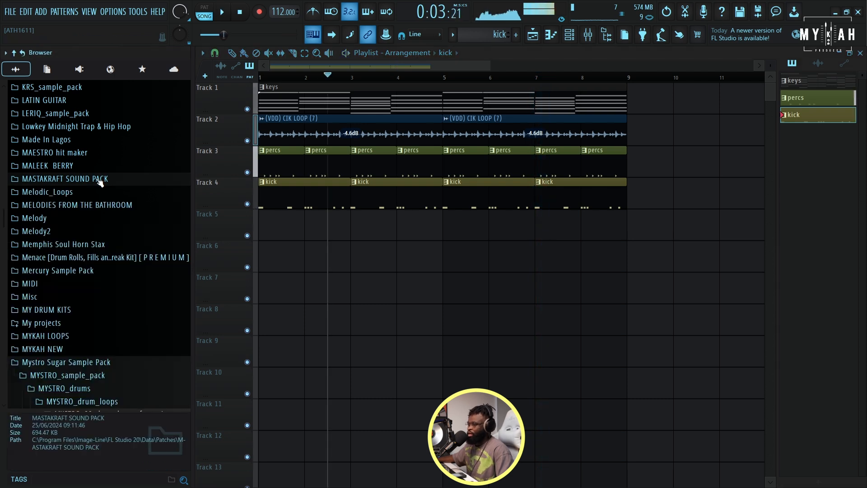
pyautogui.click(577, 38)
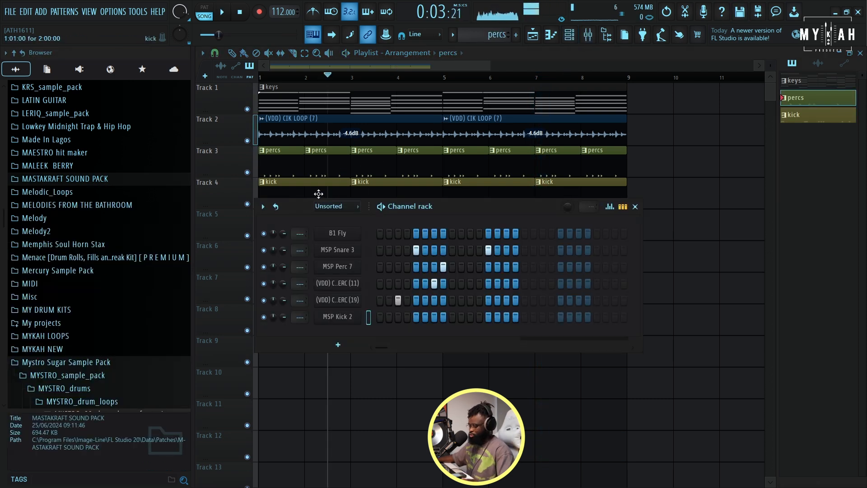
pyautogui.scroll(-5, 117, 289)
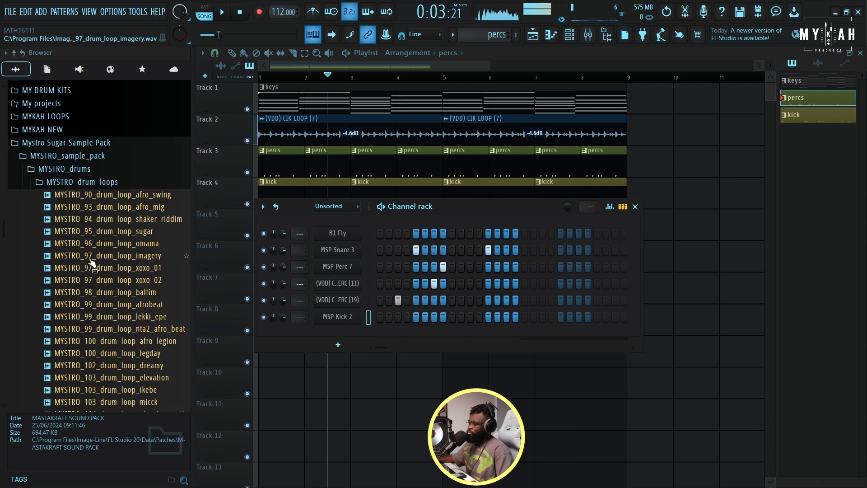
pyautogui.click(84, 182)
pyautogui.click(88, 169)
pyautogui.click(77, 176)
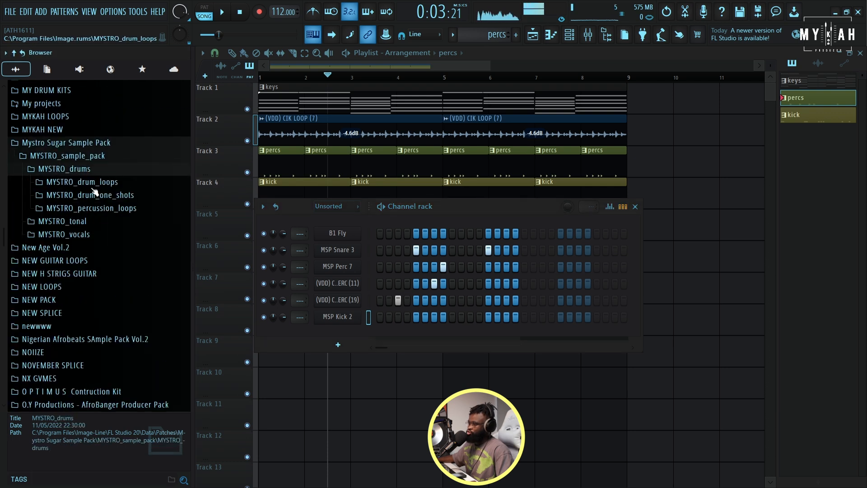
pyautogui.click(104, 196)
pyautogui.click(118, 231)
pyautogui.click(118, 244)
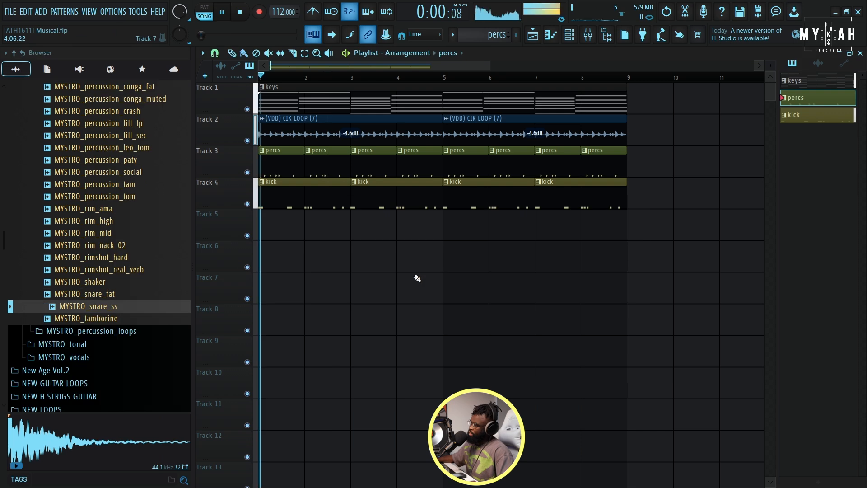
# Add a Purity instrument channel and display its plugin interface
pyautogui.press('F6')
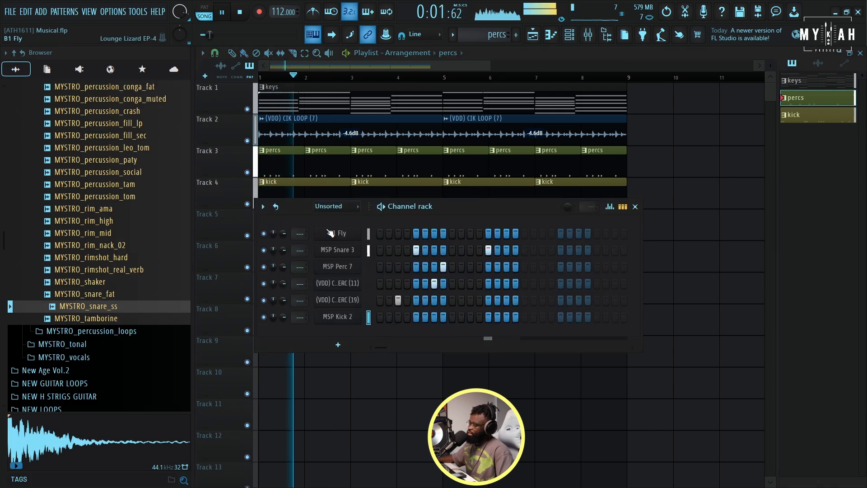
pyautogui.click(339, 345)
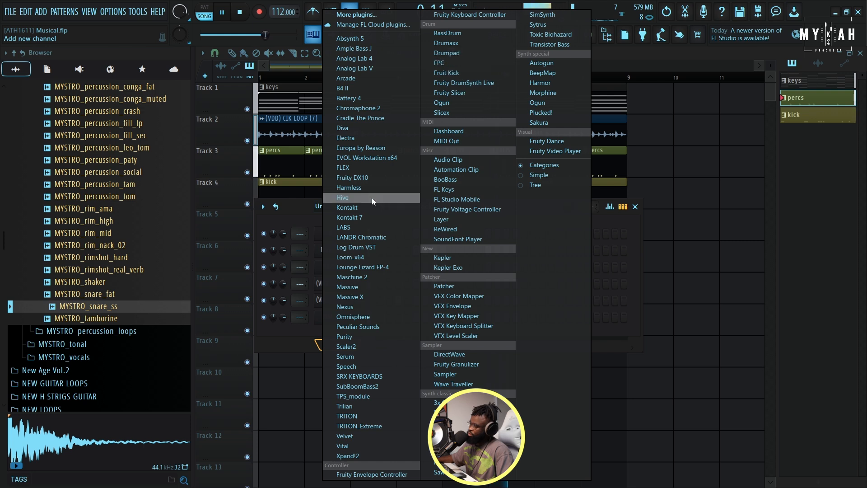
pyautogui.click(351, 337)
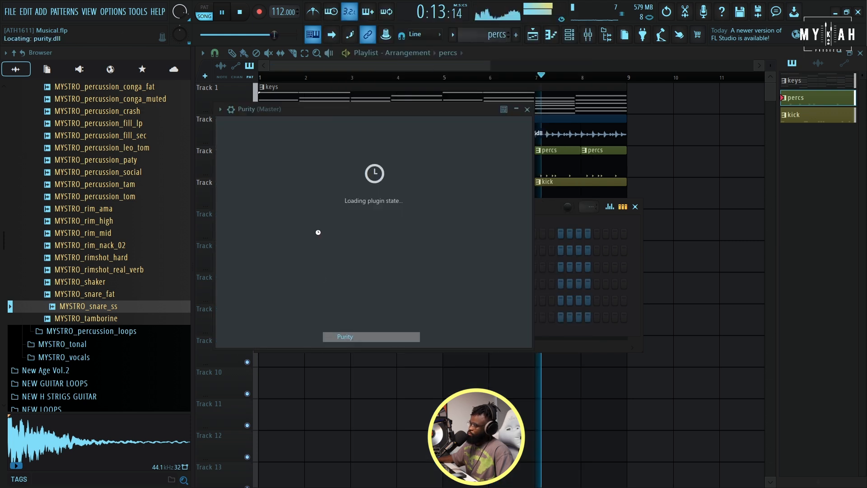
pyautogui.click(275, 129)
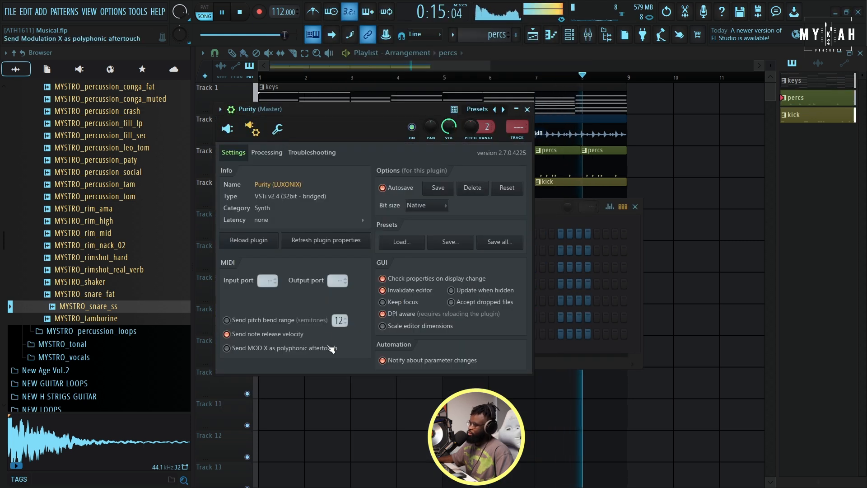
pyautogui.click(277, 152)
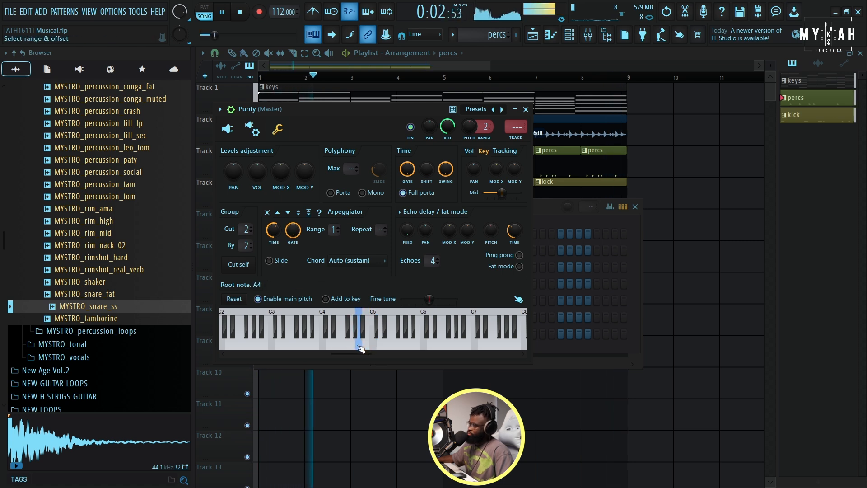
pyautogui.click(228, 129)
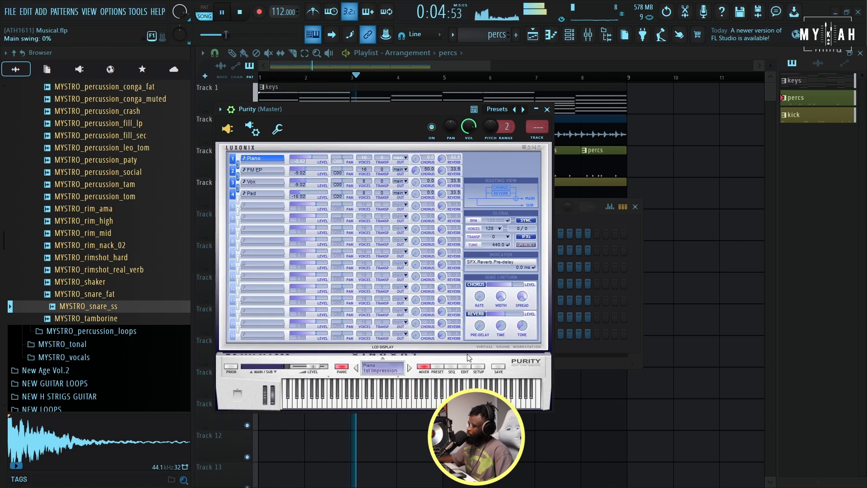
# Load the Tremolo Signal preset from Purity's Slow Synth category
pyautogui.click(470, 368)
pyautogui.click(447, 367)
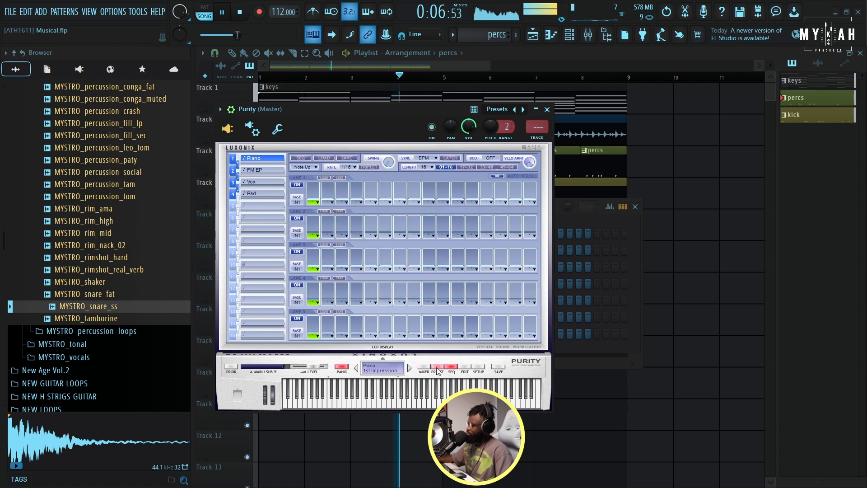
pyautogui.click(437, 367)
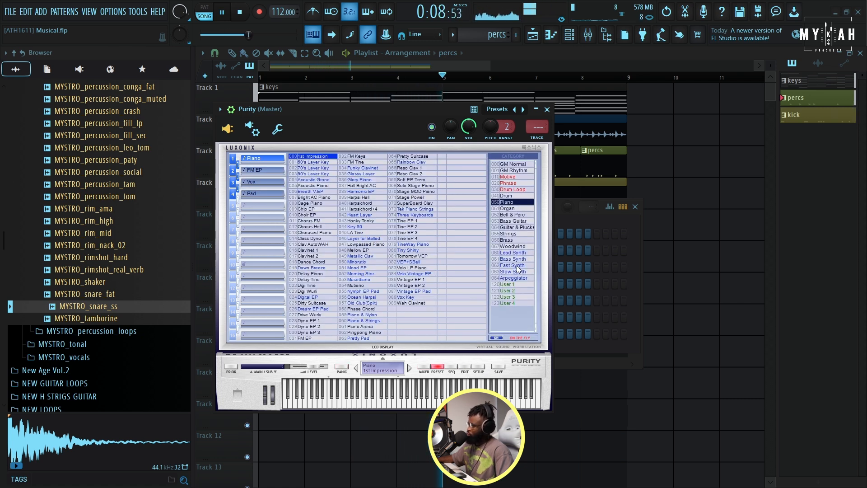
pyautogui.click(515, 272)
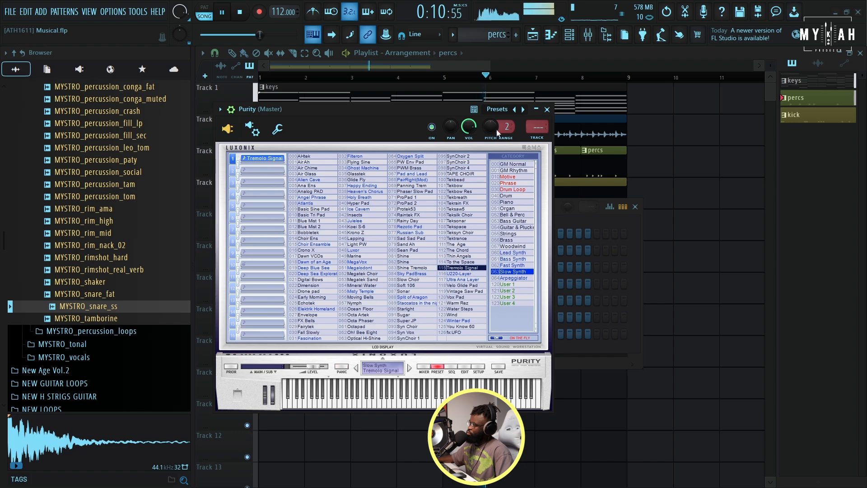
pyautogui.click(465, 44)
pyautogui.click(528, 47)
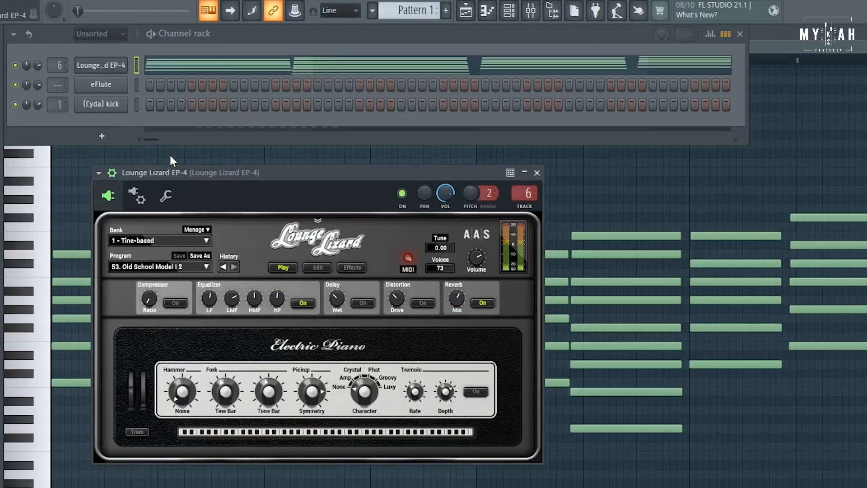
pyautogui.moveTo(171, 161); pyautogui.dragTo(168, 145)
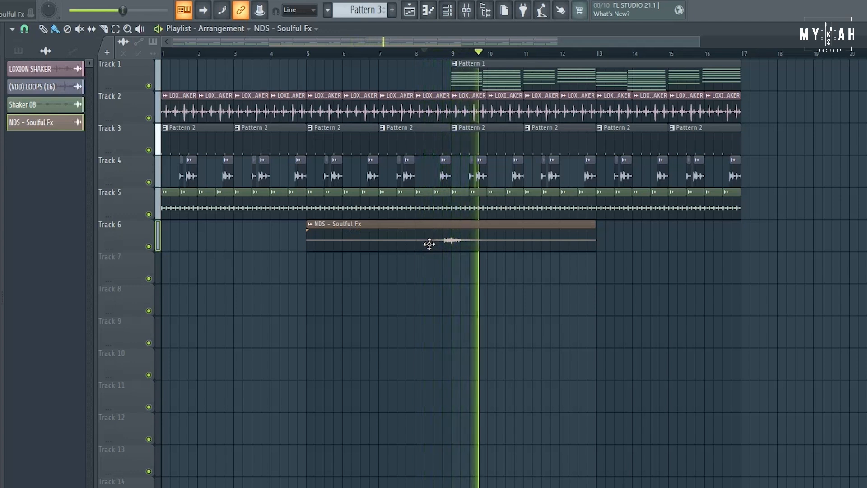
# Open the channel settings of the NDS - Soulful Fx clip and route it to mixer track 4
pyautogui.doubleClick(429, 244)
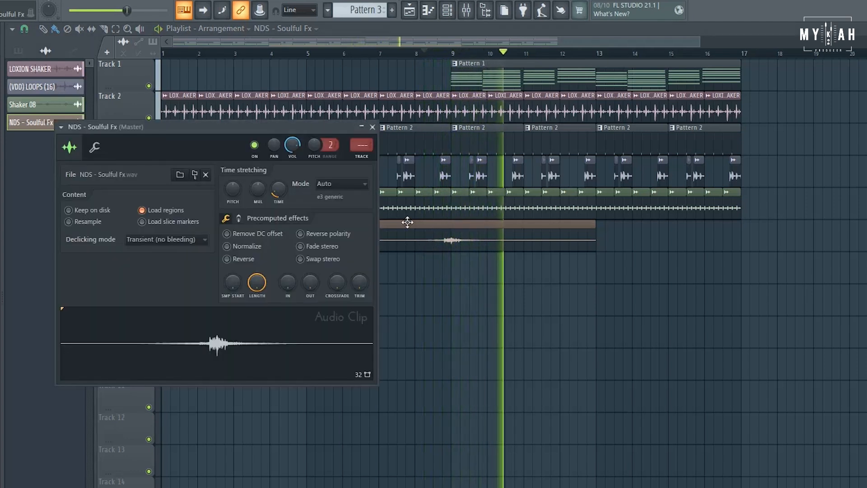
pyautogui.click(362, 157)
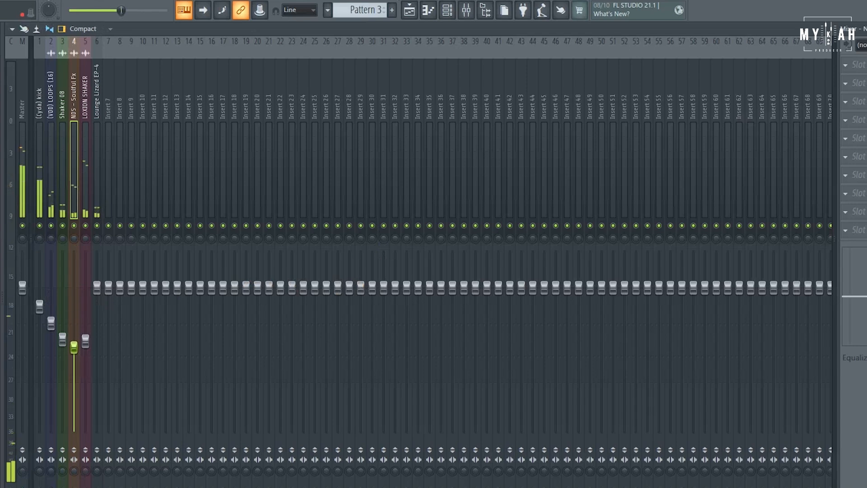
pyautogui.click(409, 10)
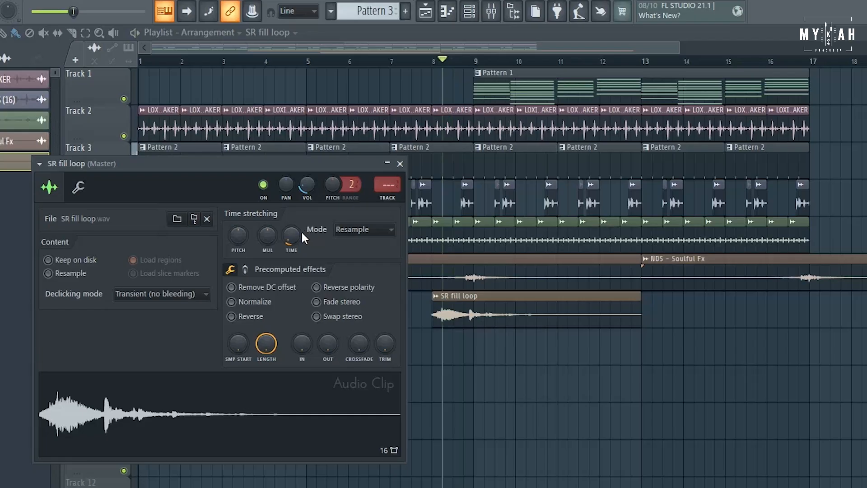
# Make the Pattern 1 clip at bar 25 unique and load the Sidechain low freq preset in Fruity Love Philter on its channel
pyautogui.press('space')
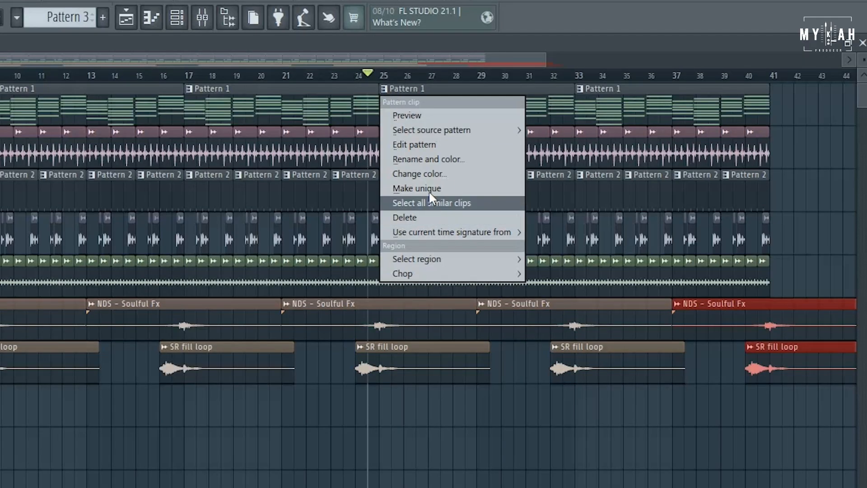
pyautogui.click(430, 197)
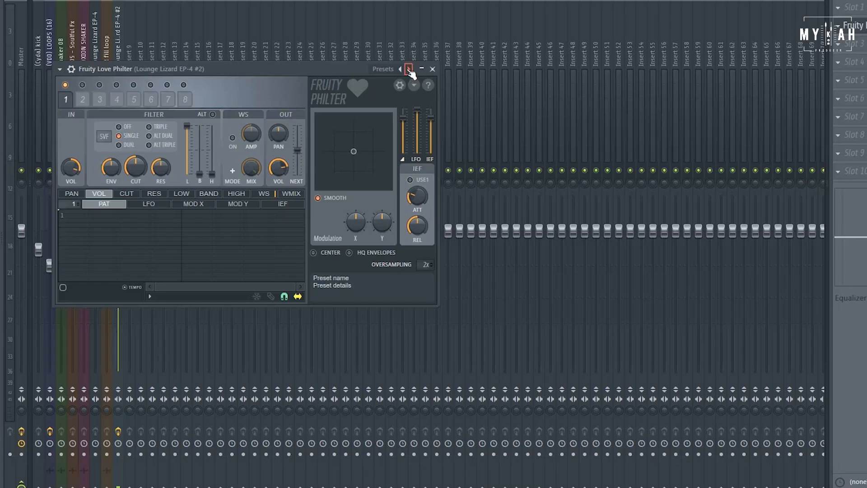
pyautogui.click(409, 69)
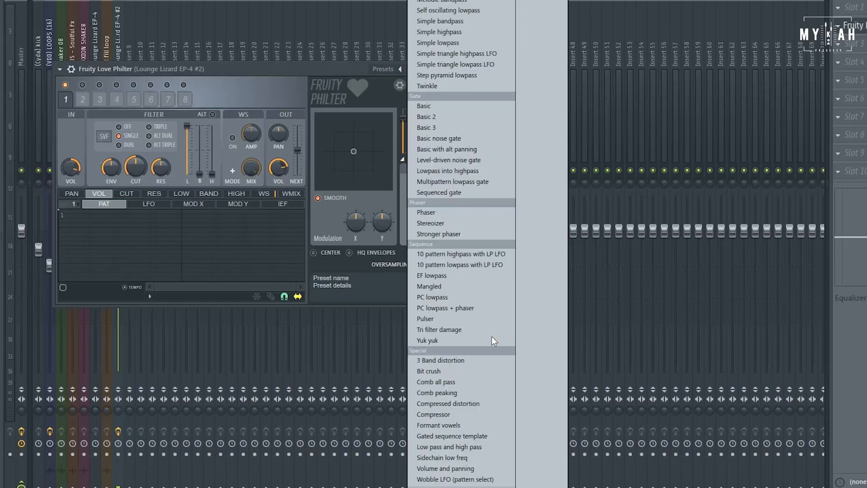
pyautogui.click(489, 460)
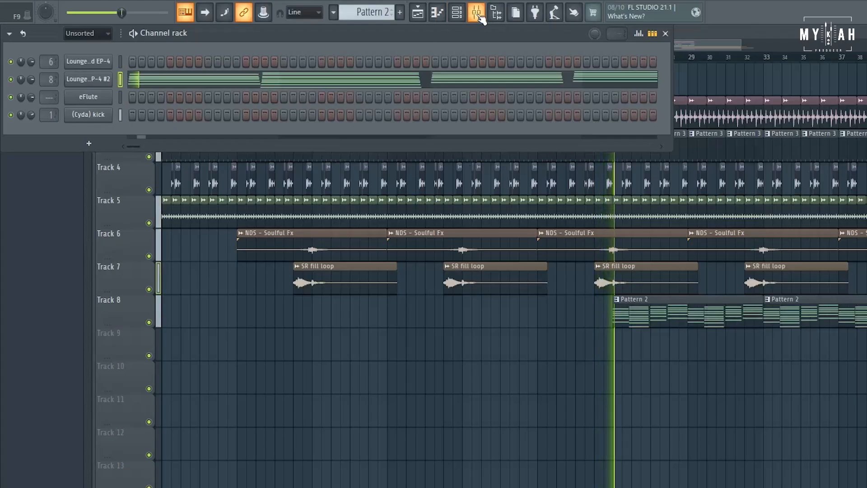
pyautogui.click(457, 12)
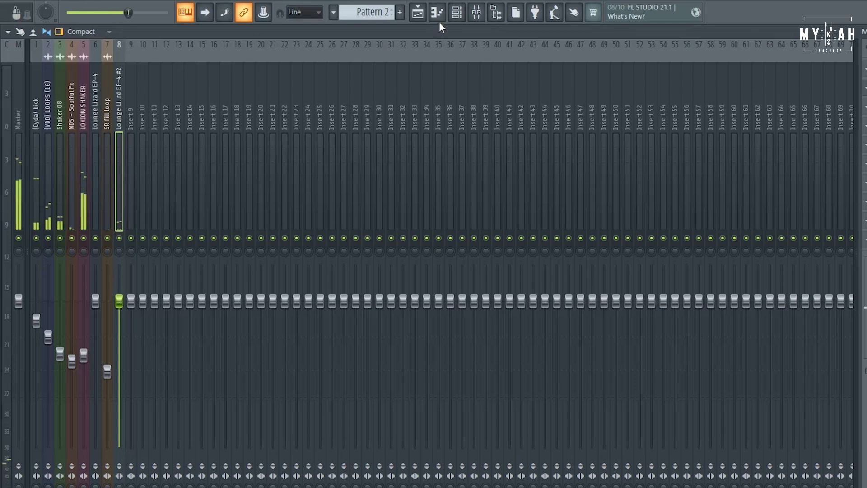
pyautogui.click(463, 17)
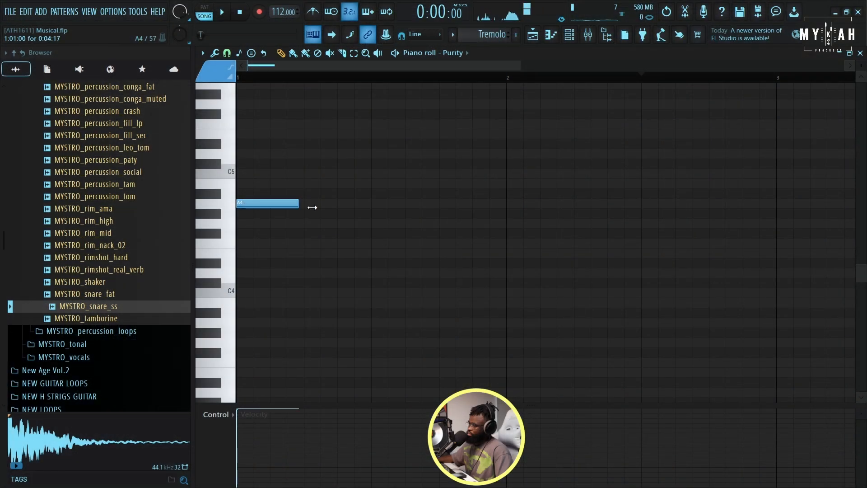
# Lengthen the A4 Purity note in the Tremolo pattern to four full bars, ending at bar 5
pyautogui.moveTo(491, 215); pyautogui.dragTo(498, 215)
pyautogui.press('space')
pyautogui.scroll(-4, 317, 80)
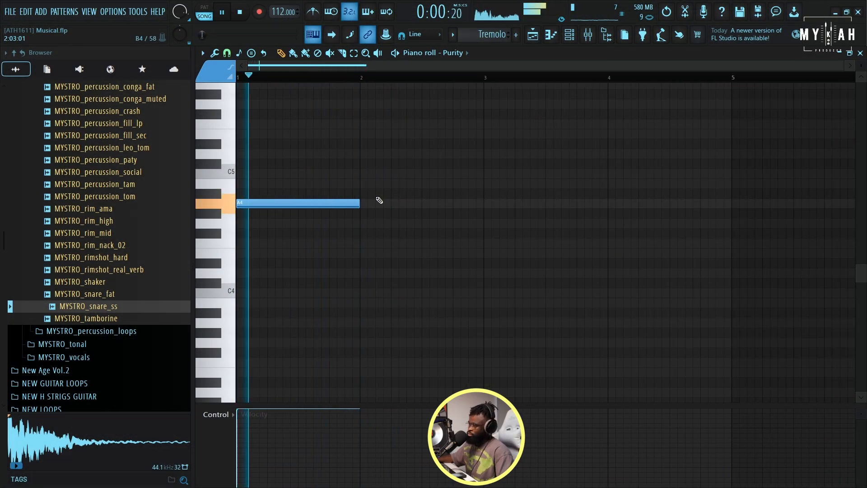
pyautogui.moveTo(357, 205); pyautogui.dragTo(725, 208)
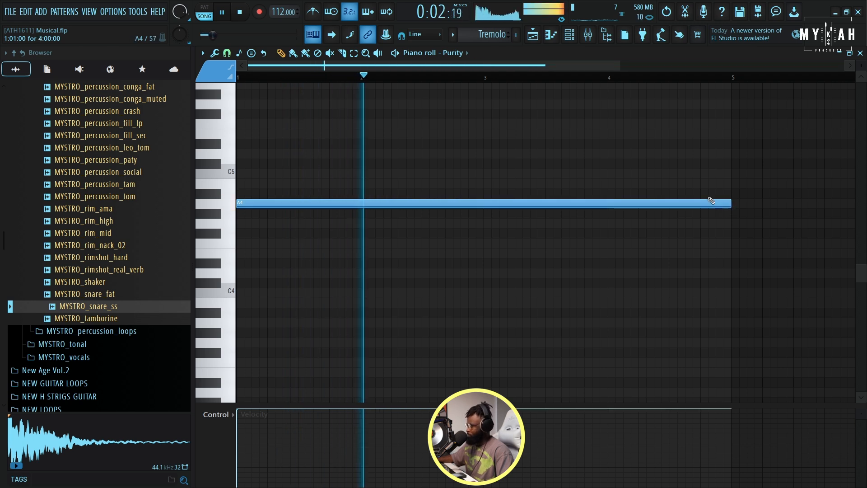
# Place the Tremolo pattern on Track 5 of the Playlist at bars 1 and 5
pyautogui.click(534, 35)
pyautogui.press('space')
pyautogui.press('space')
pyautogui.click(457, 231)
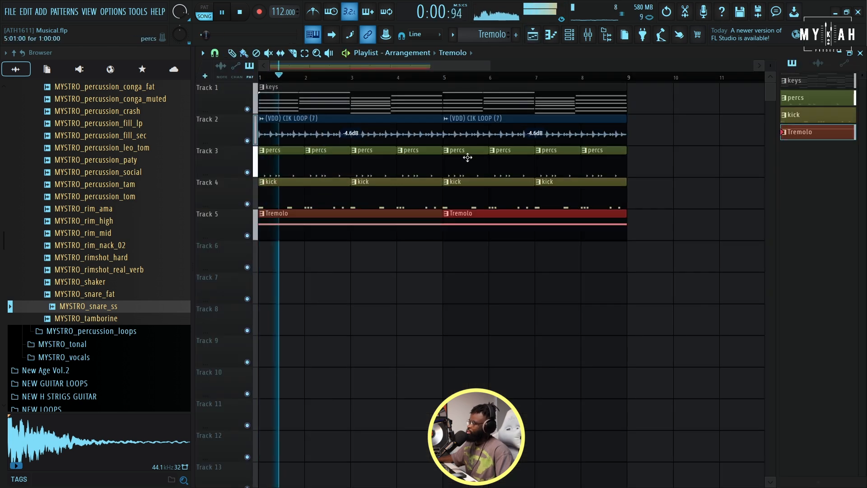
# Route the Purity channel to mixer track 3, lower that track's volume slightly and stop playback
pyautogui.press('F6')
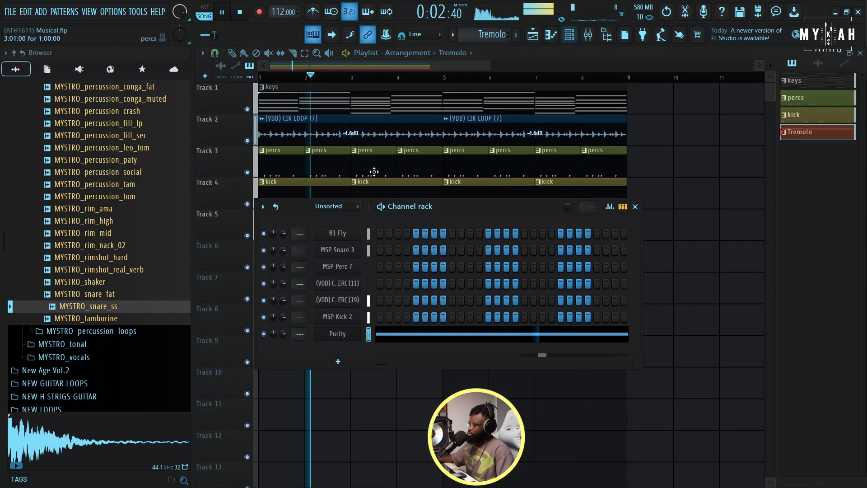
pyautogui.click(359, 336)
pyautogui.hotkey('ctrl', 'l')
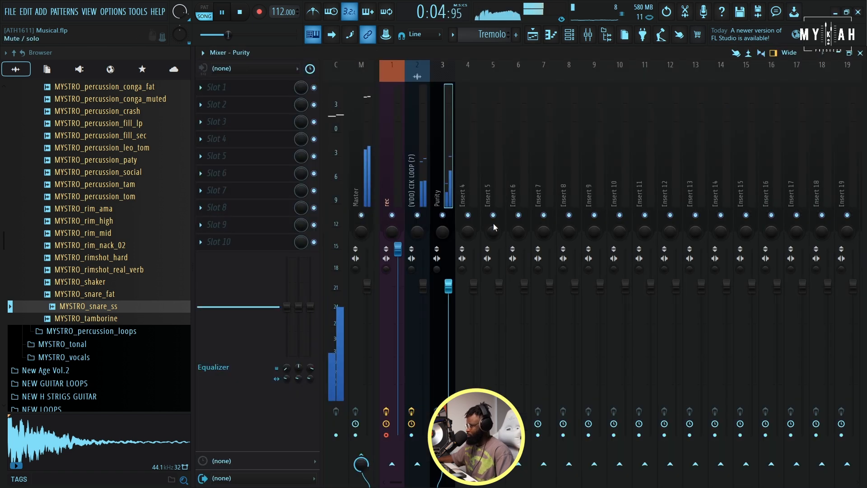
pyautogui.moveTo(448, 298); pyautogui.dragTo(447, 310)
pyautogui.press('space')
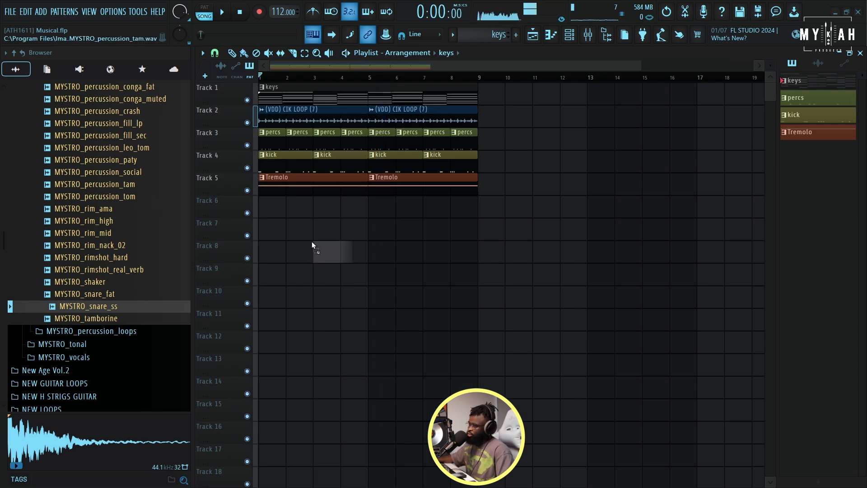
# Place the Vox Sample audio clip on Track 6 at bar 1 and solo it together with the keys on Track 1
pyautogui.moveTo(272, 213); pyautogui.dragTo(286, 214)
pyautogui.press('space')
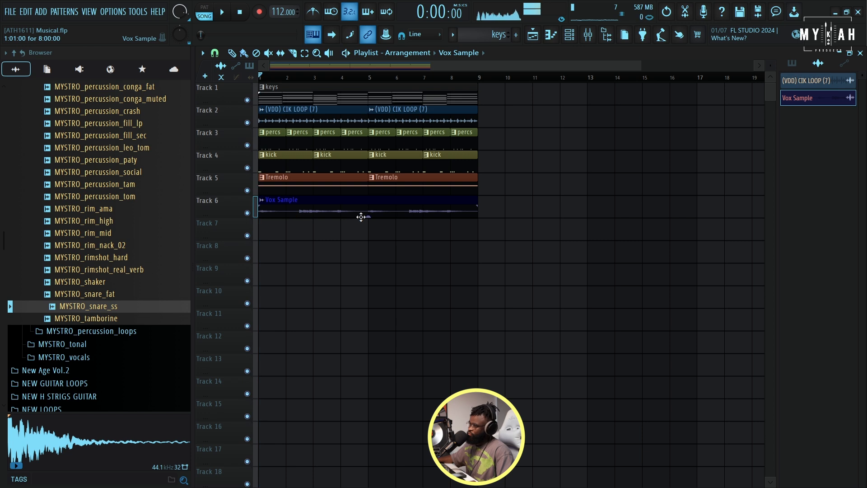
pyautogui.keyDown('ctrl'); pyautogui.click(247, 212); pyautogui.keyUp('ctrl')
pyautogui.click(248, 99)
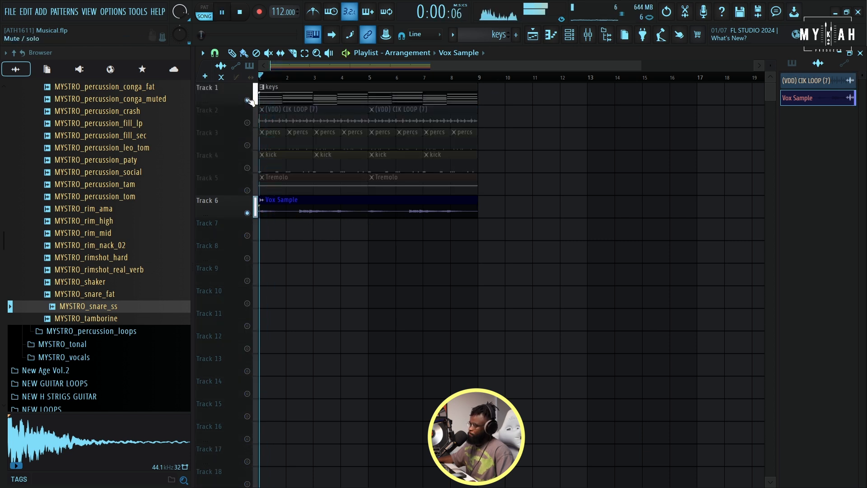
# Unmute the kick, Tremolo, percs and (VDD) CIK LOOP (7) tracks in the Playlist so they play with the keys and vocal
pyautogui.click(247, 168)
pyautogui.click(247, 190)
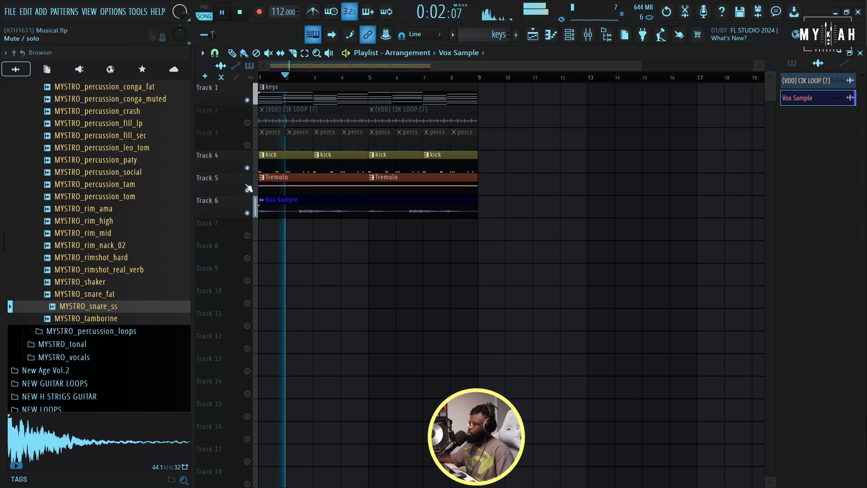
pyautogui.click(247, 145)
pyautogui.click(247, 123)
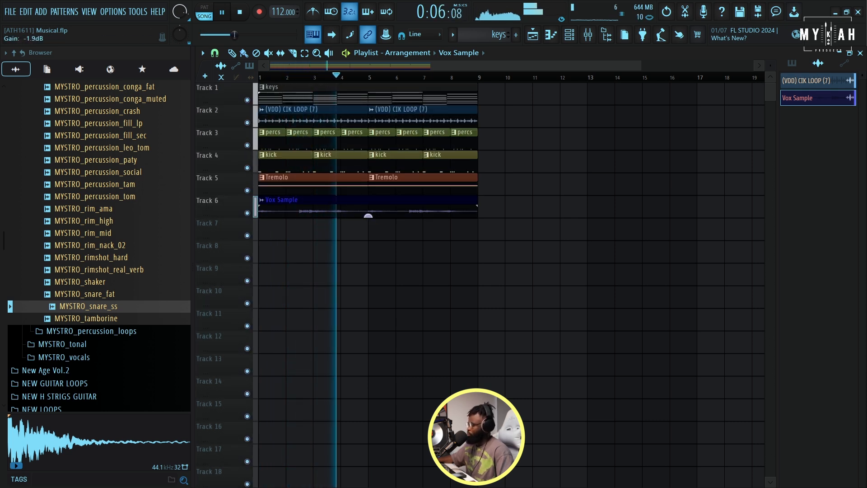
# Show the Unsorted channels in the Channel rack and add a Morphine instrument channel
pyautogui.scroll(3, 457, 91)
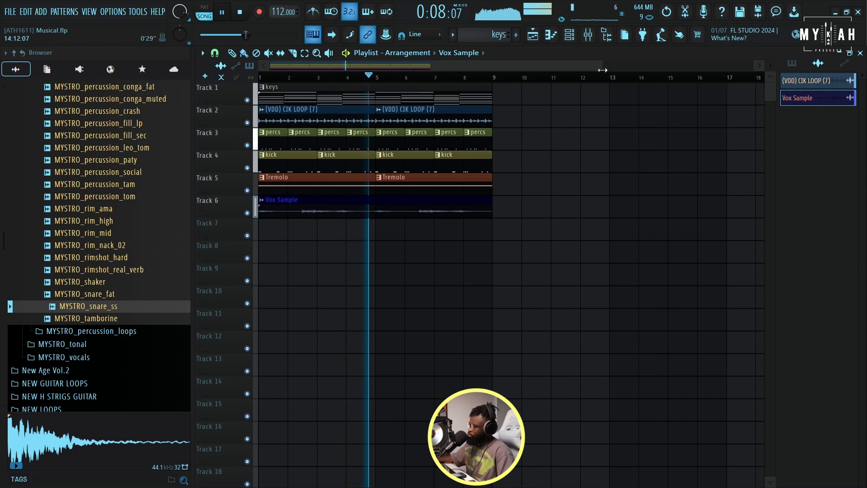
pyautogui.scroll(-3, 458, 91)
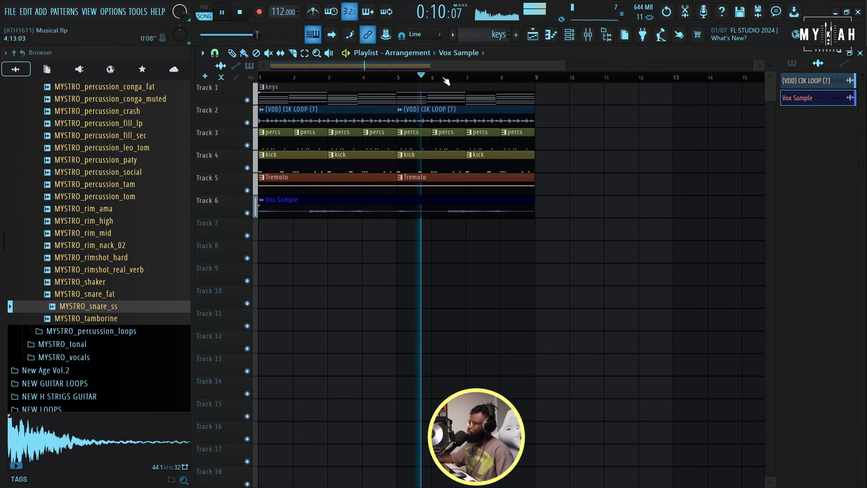
pyautogui.click(571, 45)
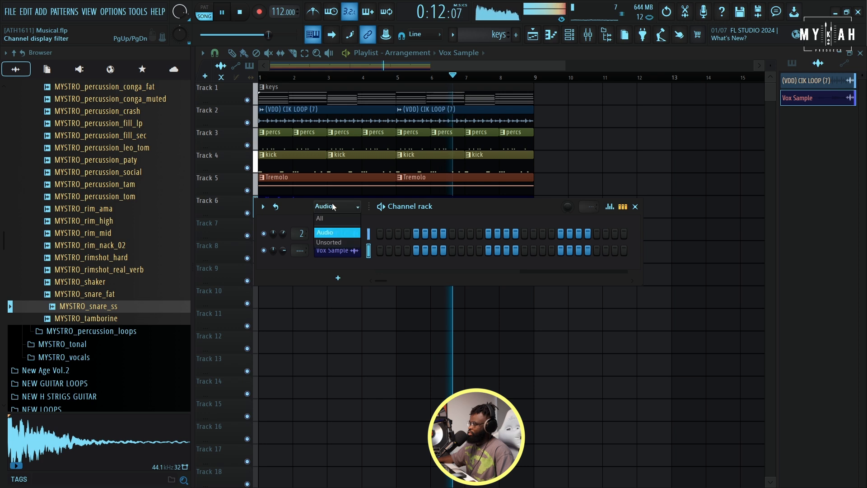
pyautogui.click(326, 244)
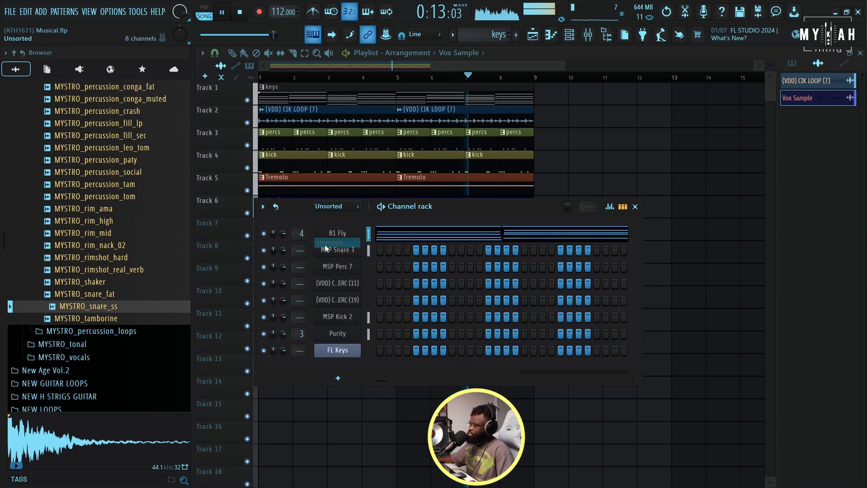
pyautogui.click(342, 382)
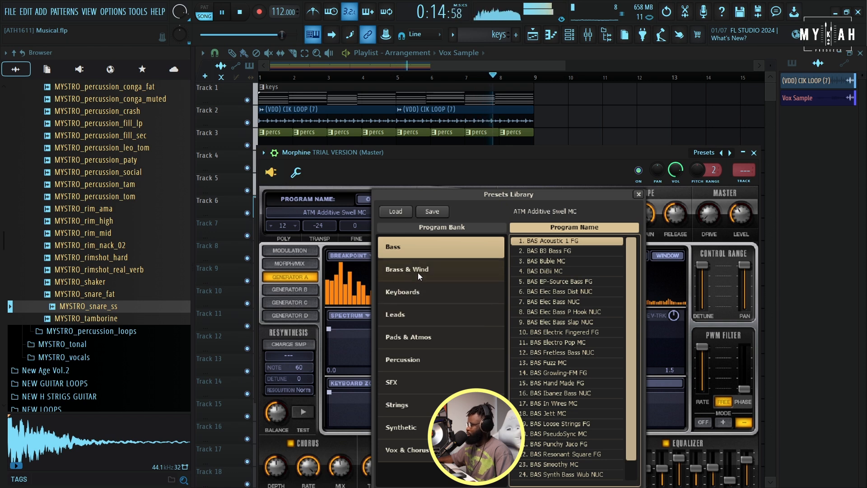
# Load the BAS B3 Bass FG preset from the Bass bank of Morphine's preset library
pyautogui.click(418, 271)
pyautogui.click(411, 253)
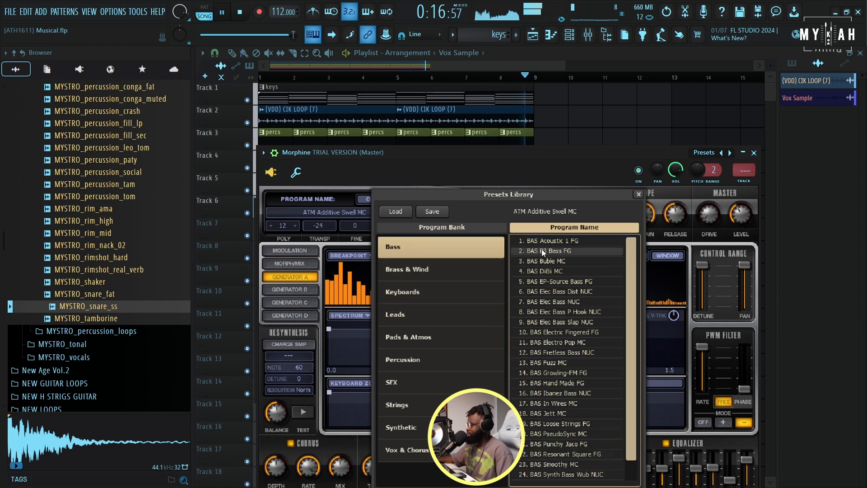
pyautogui.doubleClick(515, 251)
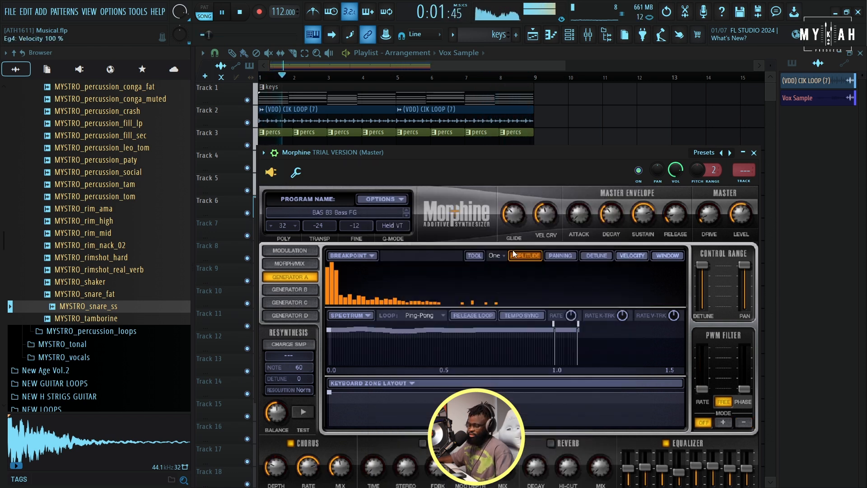
# Create a pattern named Bass and draw a four-bar D4 note from bar 1 for the Morphine channel
pyautogui.click(370, 64)
pyautogui.press('space')
pyautogui.press('F7')
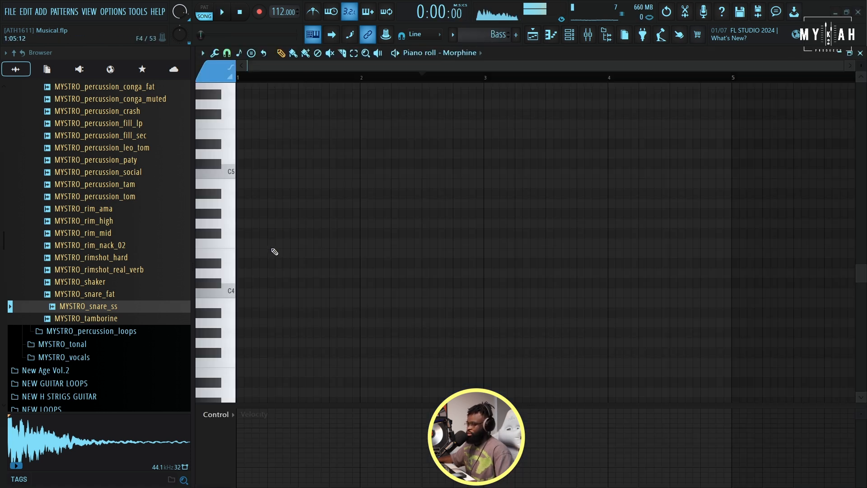
pyautogui.click(236, 273)
pyautogui.press('space')
pyautogui.scroll(-2, 281, 78)
pyautogui.press('space')
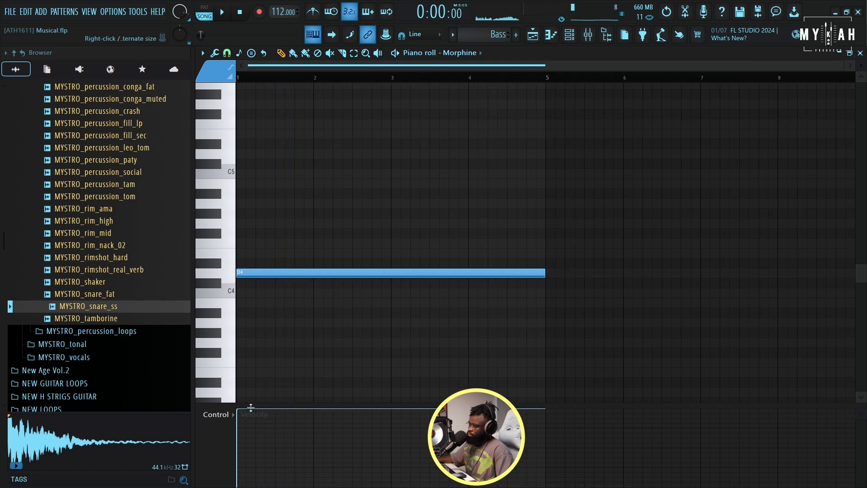
# Shorten the D4 bass note to one bar and add one-bar notes E4 at bar 2 and C4 at bar 3
pyautogui.press('space')
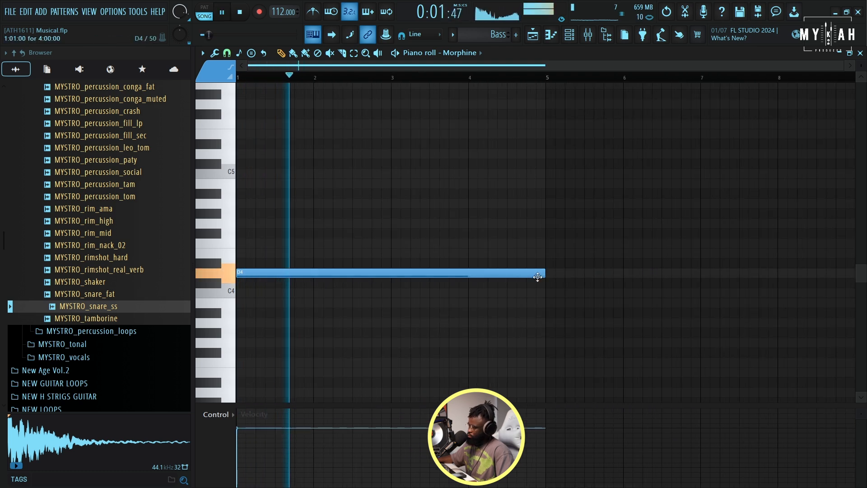
pyautogui.press('space')
pyautogui.moveTo(545, 274); pyautogui.dragTo(328, 279)
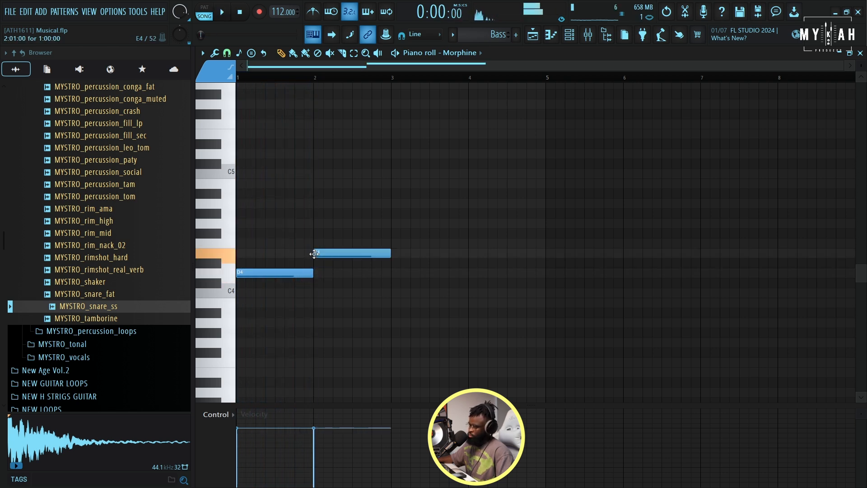
pyautogui.press('space')
pyautogui.click(393, 293)
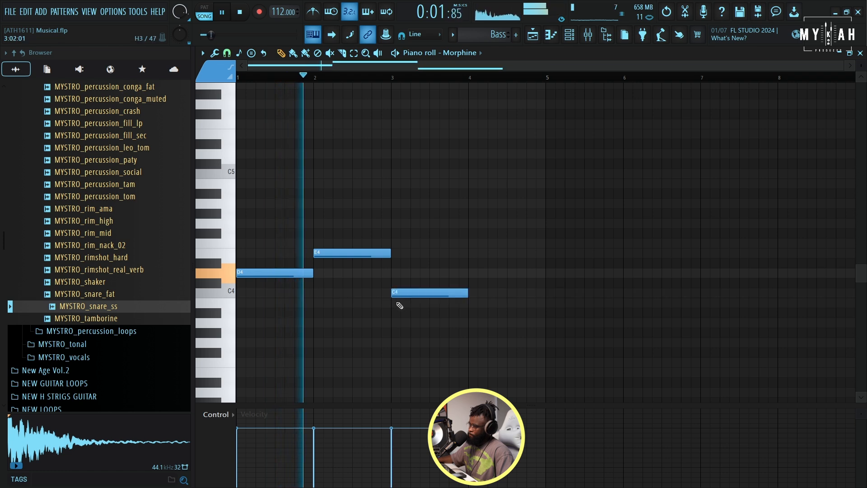
# Shift the E4 note two steps ahead of bar 2 and trim the D4 note to end where it starts
pyautogui.press('space')
pyautogui.moveTo(333, 256); pyautogui.dragTo(323, 255)
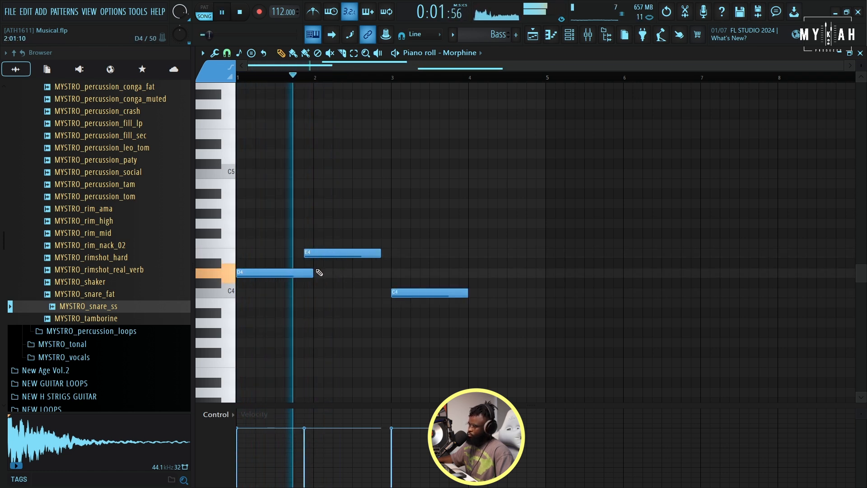
pyautogui.moveTo(311, 277); pyautogui.dragTo(304, 277)
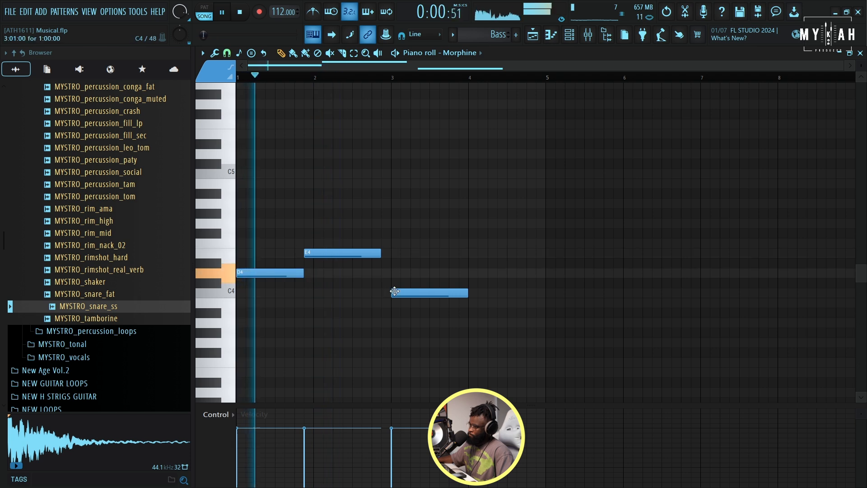
# Place the Bass pattern on Track 7 of the Playlist at bar 1 and start playback
pyautogui.press('F5')
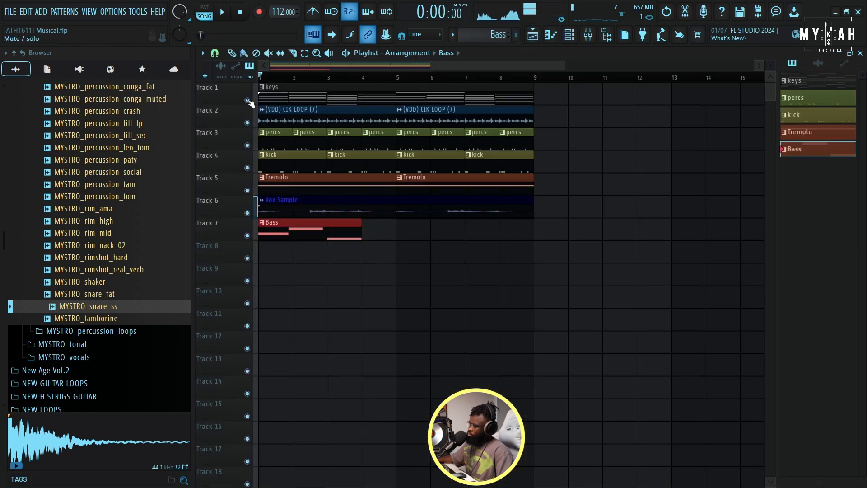
pyautogui.doubleClick(273, 99)
pyautogui.press('space')
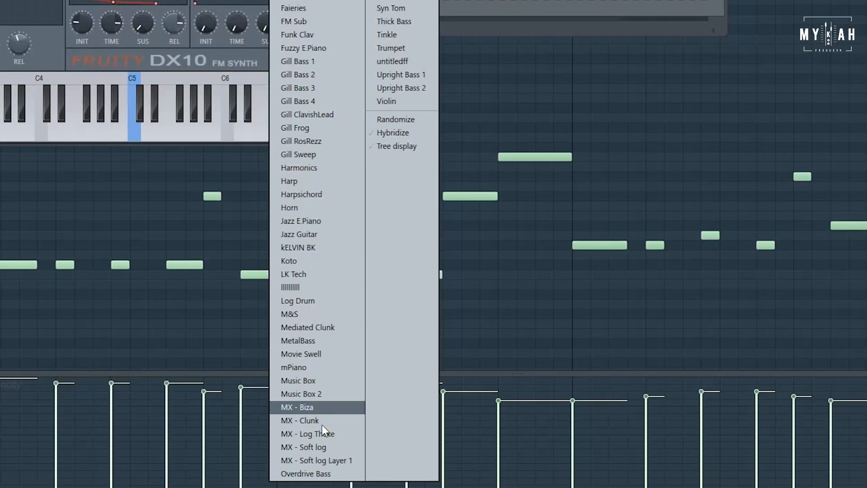
# Load the MX - Soft log preset in Fruity DX10 and bring up the Channel rack
pyautogui.click(317, 460)
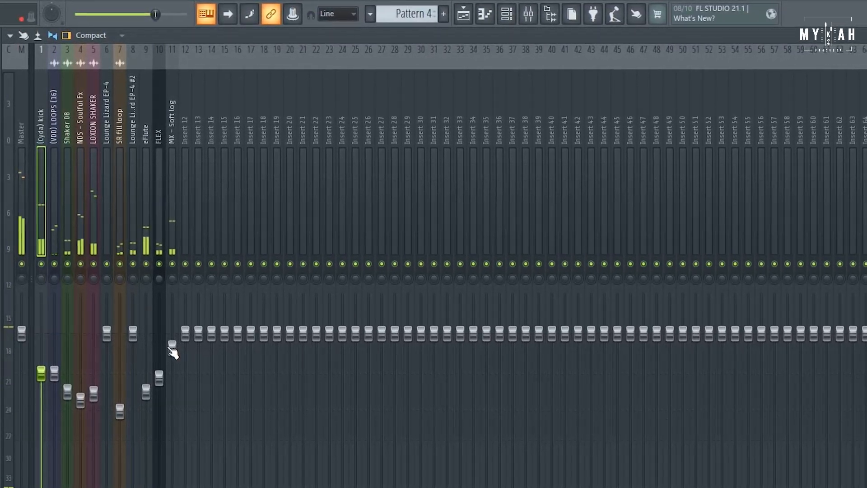
pyautogui.click(504, 15)
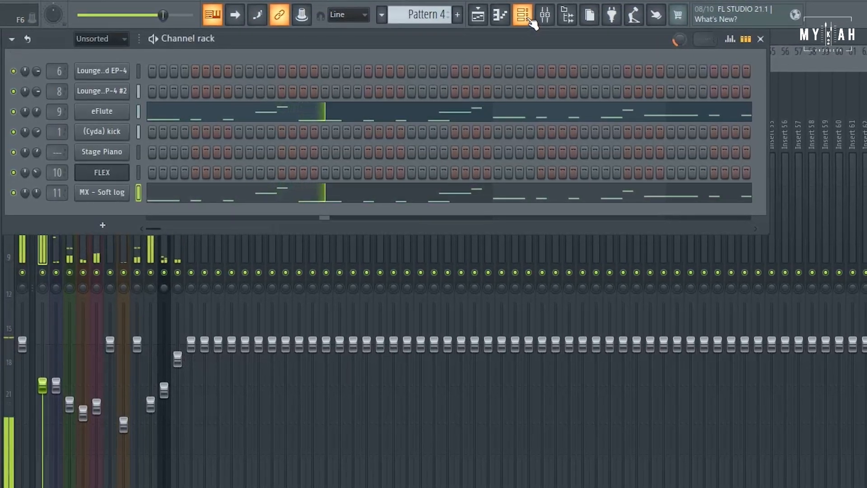
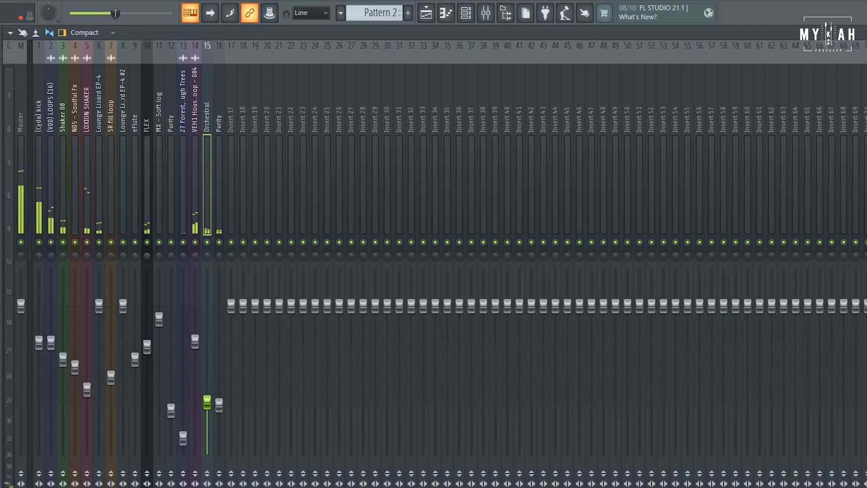
# Copy the Pattern 8 clip on Track 14 and the Pattern 6 clips on Track 10 so the copies start at bar 33
pyautogui.click(441, 18)
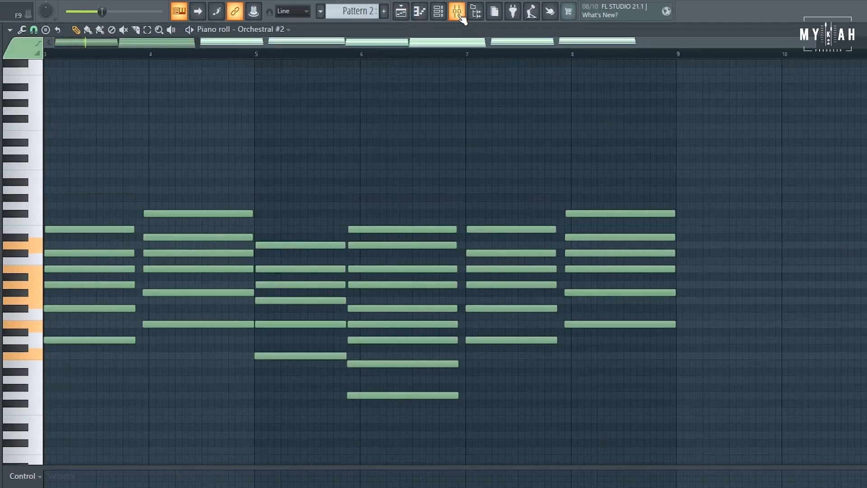
pyautogui.click(459, 13)
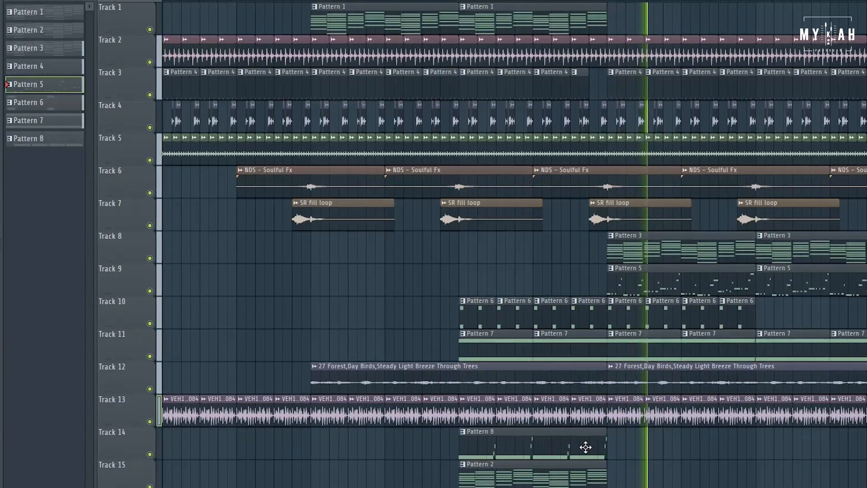
pyautogui.moveTo(586, 448); pyautogui.dragTo(866, 447)
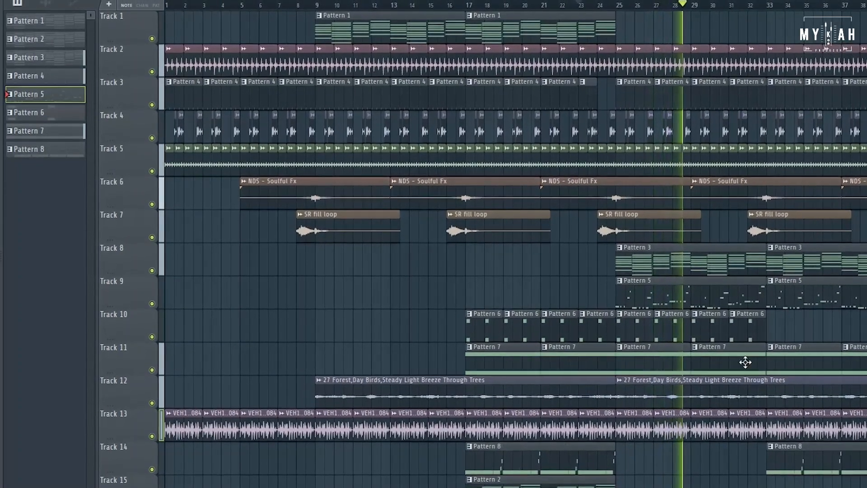
pyautogui.click(743, 326)
pyautogui.moveTo(778, 338)
pyautogui.mouseDown()
pyautogui.moveTo(866, 332)
pyautogui.moveTo(789, 311)
pyautogui.mouseUp()
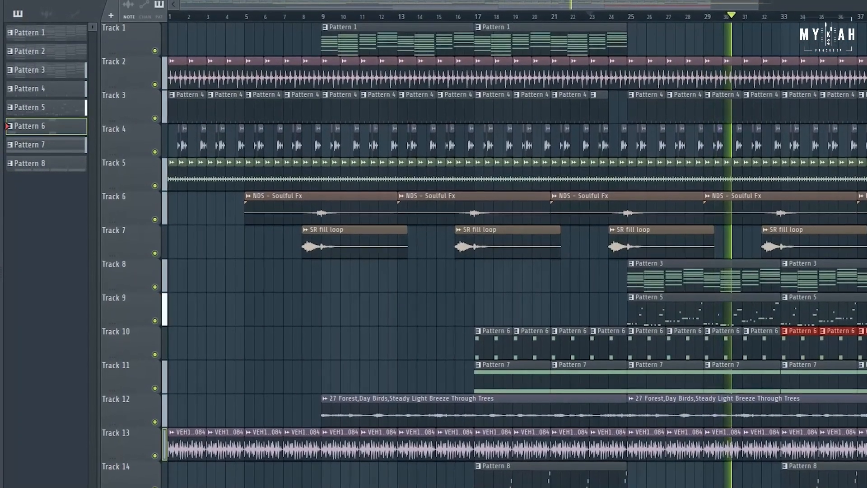
# Move the second four-note roll in the log pattern to just before the C4 note in bar 3 and lower its pitch
pyautogui.press('F6')
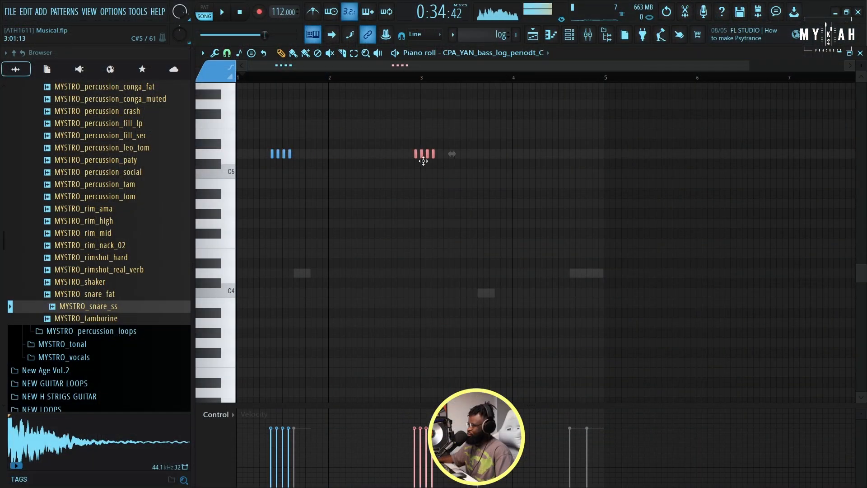
pyautogui.press('space')
pyautogui.moveTo(449, 162); pyautogui.dragTo(459, 162)
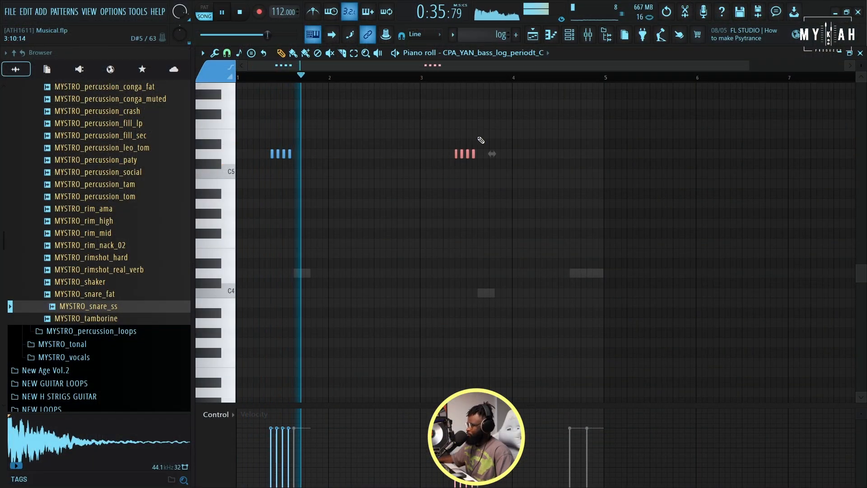
pyautogui.scroll(4, 480, 80)
pyautogui.moveTo(453, 155); pyautogui.dragTo(423, 176)
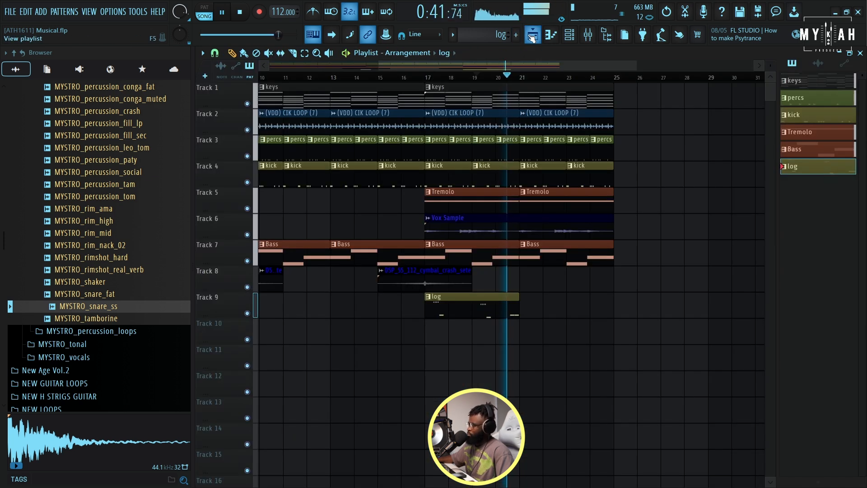
# Place a second log pattern clip on Track 9 of the Playlist at bar 21
pyautogui.press('F5')
pyautogui.click(523, 300)
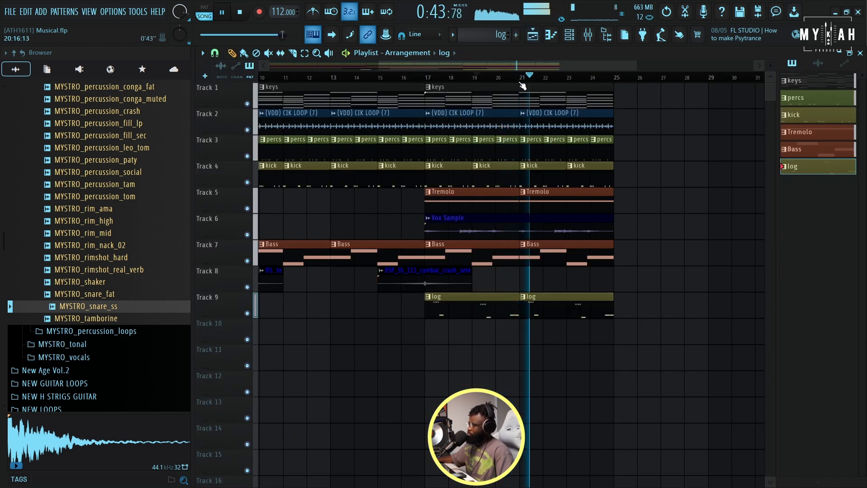
# Open the miscellaneous channel settings of the (VDD) CIK LOOP (7) audio clip and make a small adjustment there
pyautogui.scroll(-2, 523, 81)
pyautogui.scroll(-2, 523, 82)
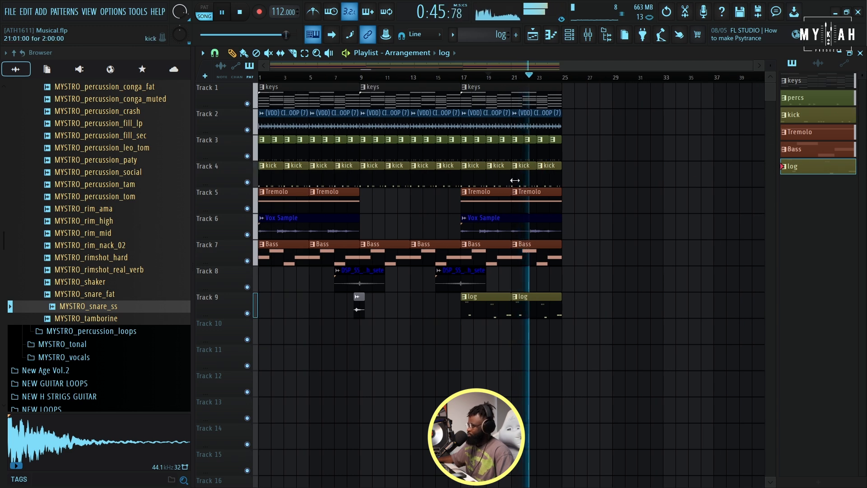
pyautogui.doubleClick(482, 115)
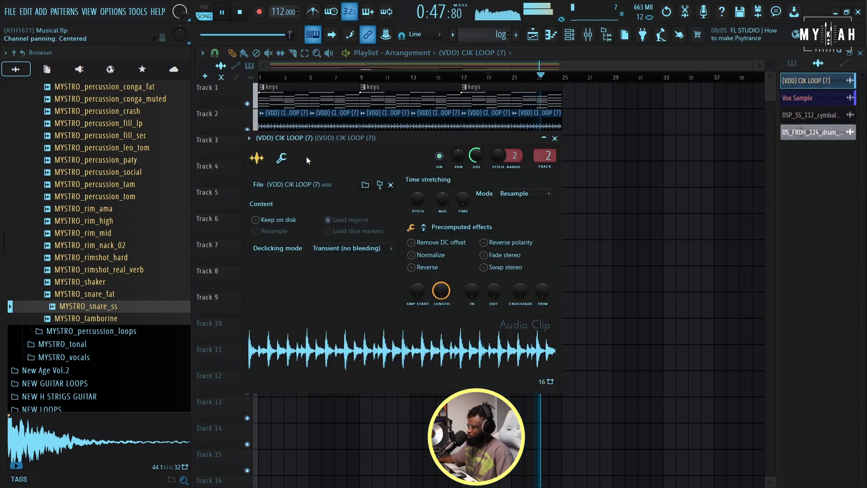
pyautogui.click(284, 159)
pyautogui.moveTo(286, 200); pyautogui.dragTo(286, 206)
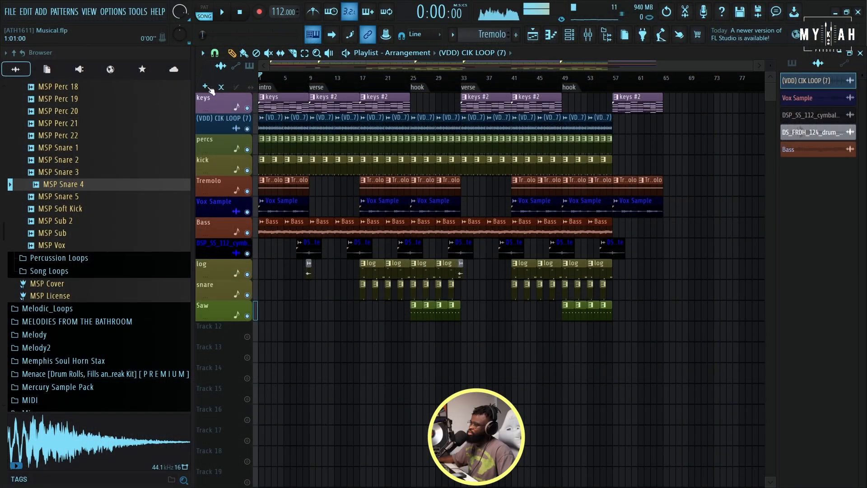
# Play the full arrangement from the start and examine the enlarged tracks around the hook and second verse, bars 25 to 33
pyautogui.press('space')
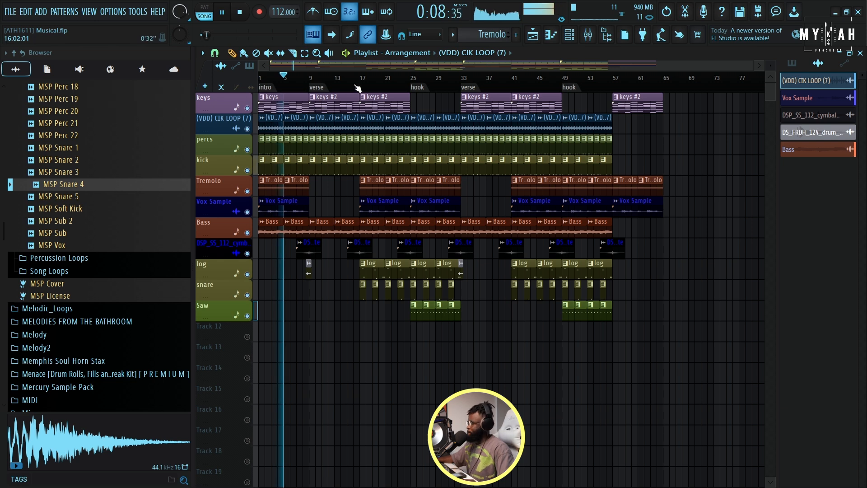
pyautogui.moveTo(771, 66); pyautogui.dragTo(770, 50)
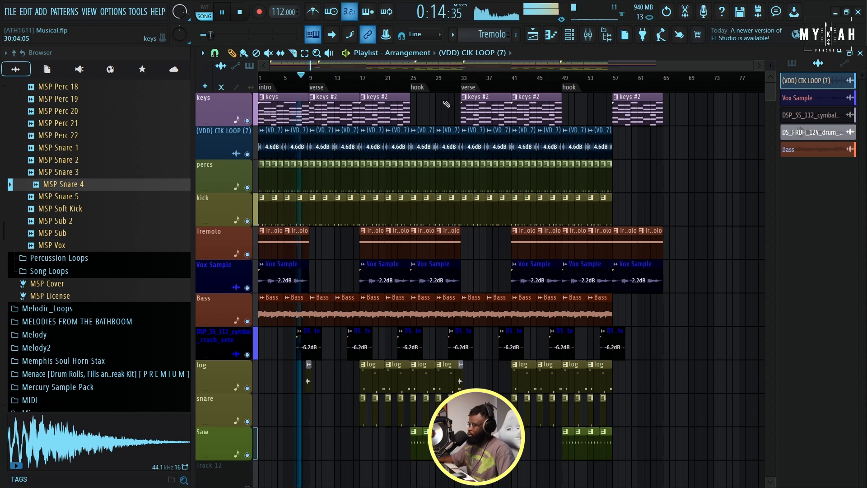
pyautogui.scroll(2, 452, 93)
pyautogui.scroll(2, 452, 94)
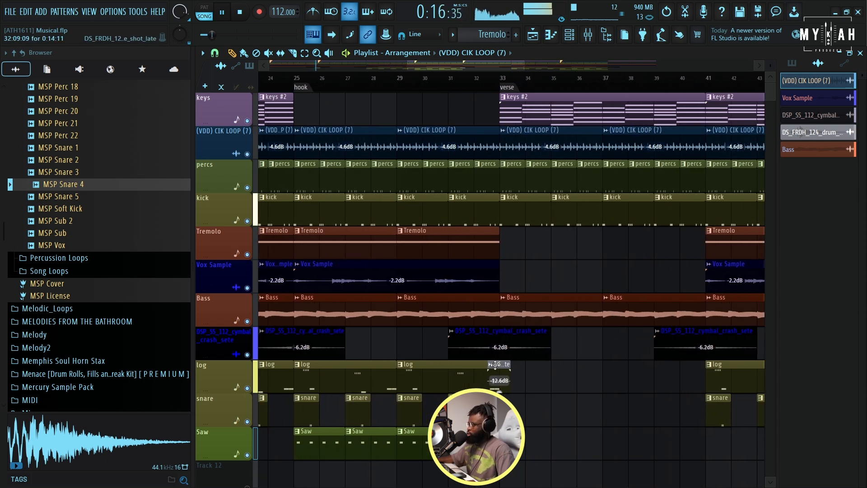
# Move the two DS_FRDH_124_drum_fill_one_shot clips onto Track 12 of the Playlist, placing them just before bars 9 and 17
pyautogui.click(545, 381)
pyautogui.moveTo(544, 382); pyautogui.dragTo(546, 408)
pyautogui.scroll(-3, 474, 88)
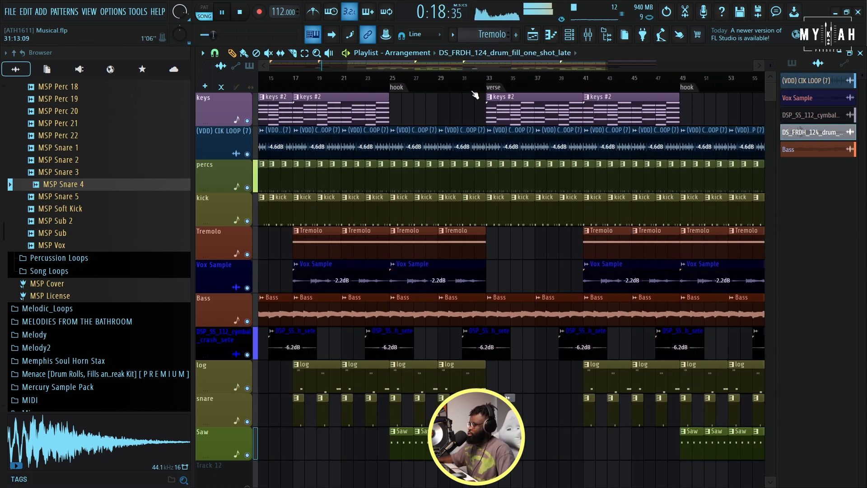
pyautogui.scroll(-2, 481, 107)
pyautogui.scroll(-4, 482, 107)
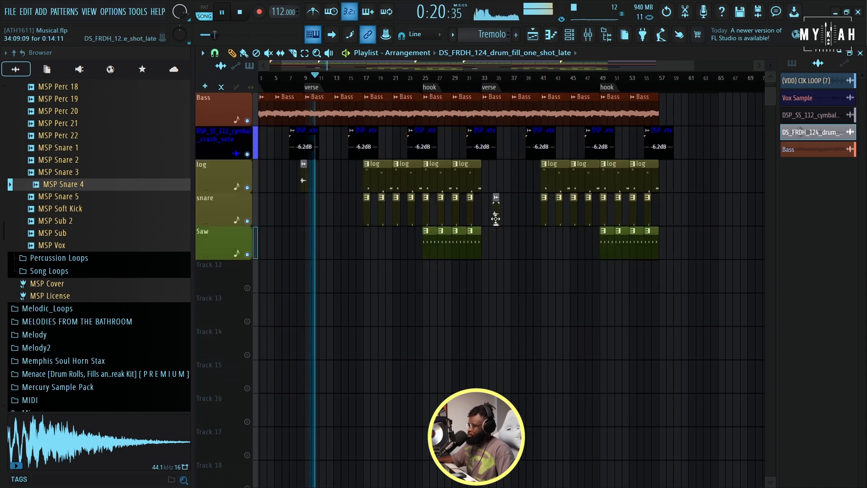
pyautogui.moveTo(493, 242); pyautogui.dragTo(361, 297)
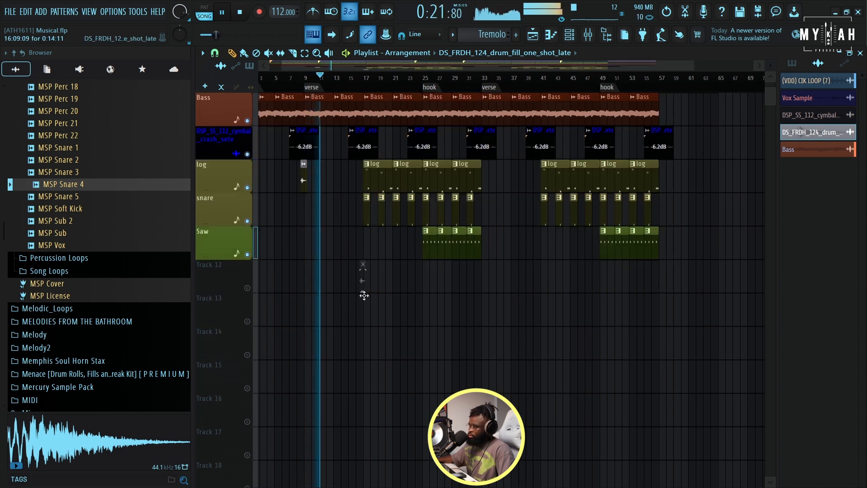
pyautogui.click(248, 288)
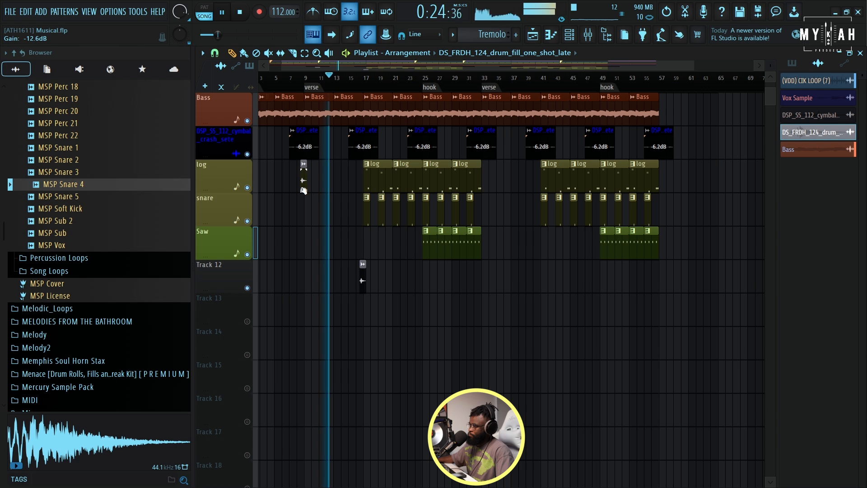
pyautogui.moveTo(301, 186); pyautogui.dragTo(304, 294)
# Copy the drum fill clip along Track 12 to just before the hook at bar 25 and the second verse at bar 33
pyautogui.scroll(4, 390, 81)
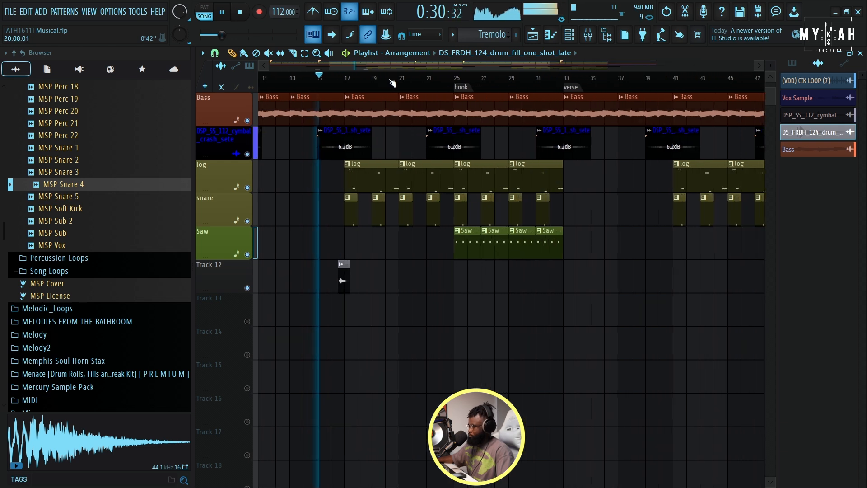
pyautogui.moveTo(307, 266); pyautogui.dragTo(513, 267)
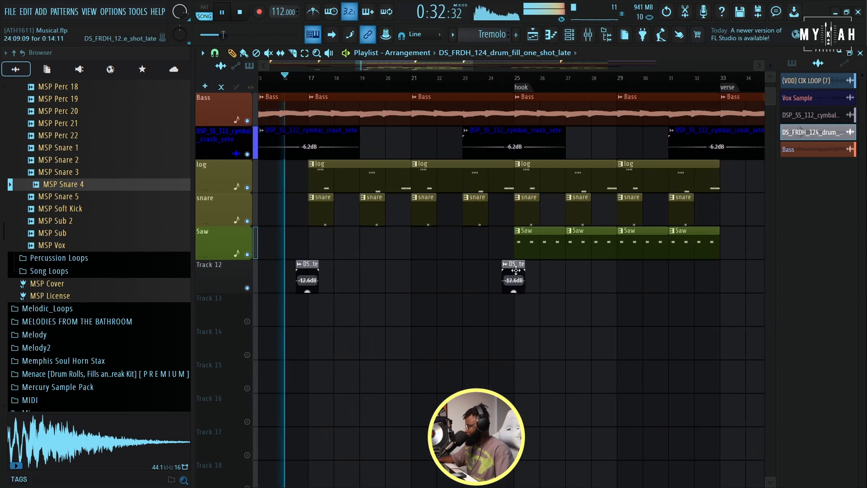
pyautogui.scroll(-4, 483, 86)
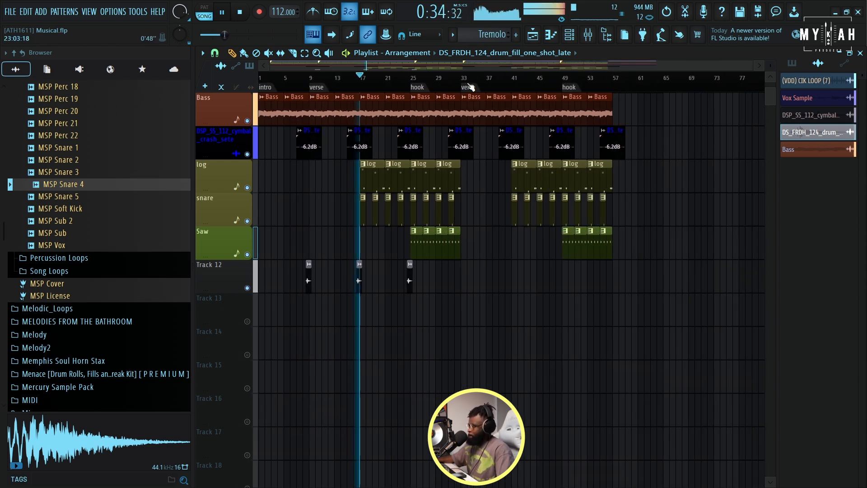
pyautogui.scroll(3, 483, 87)
pyautogui.click(300, 264)
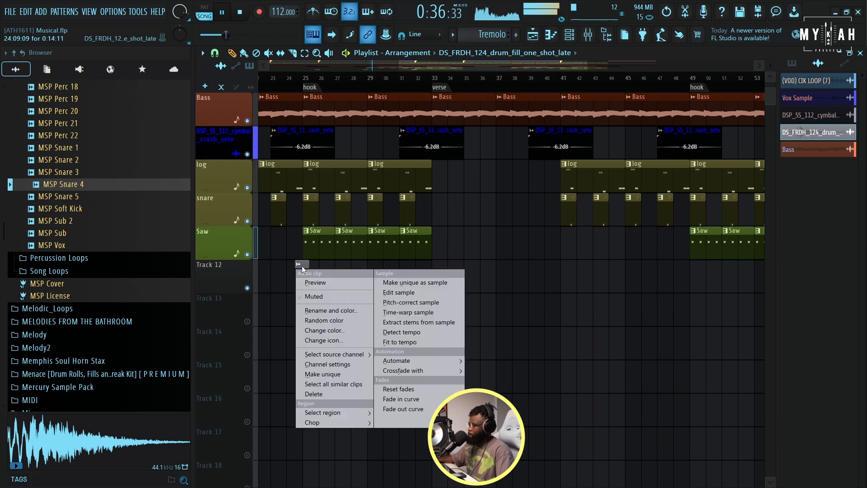
pyautogui.moveTo(303, 264); pyautogui.dragTo(431, 264)
# Auto-name Track 12 after its drum fill clip and add copies of the fill just before bars 41, 49 and 57
pyautogui.rightClick(209, 270)
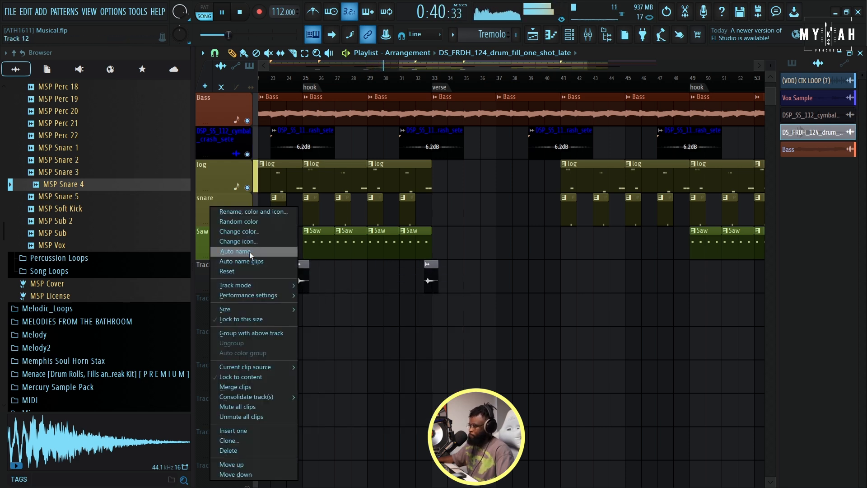
pyautogui.click(249, 251)
pyautogui.moveTo(434, 264); pyautogui.dragTo(689, 265)
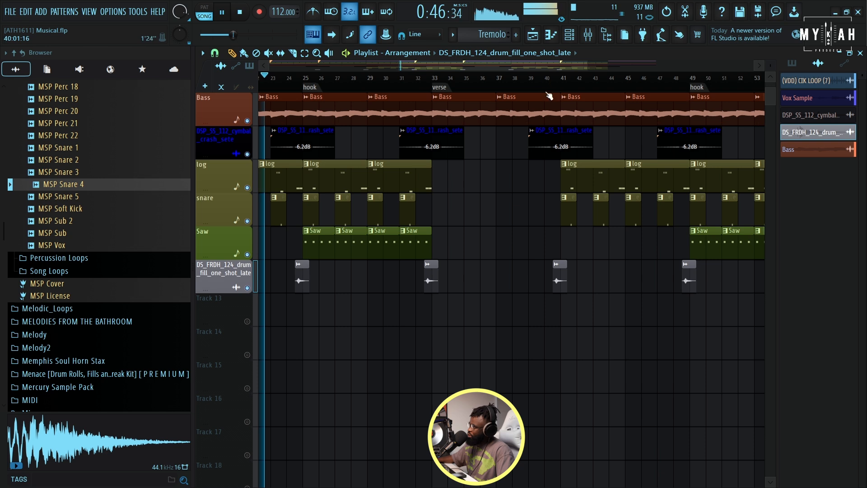
pyautogui.moveTo(542, 72); pyautogui.dragTo(651, 77)
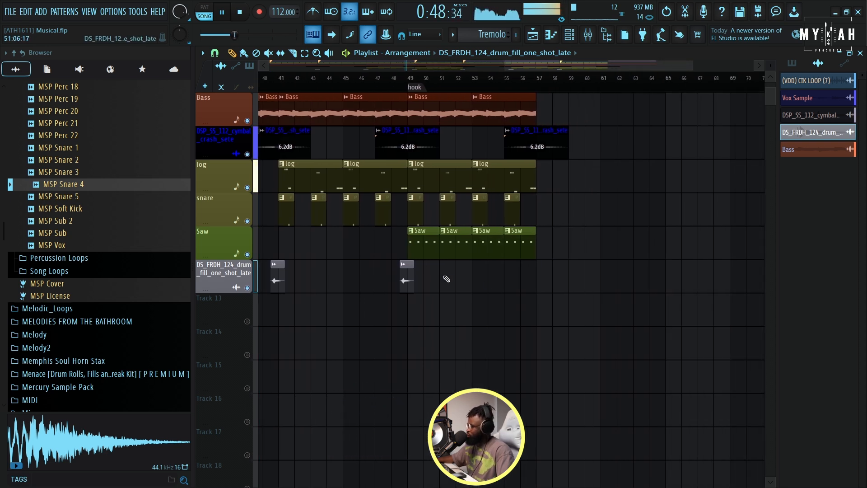
pyautogui.moveTo(485, 276); pyautogui.dragTo(537, 277)
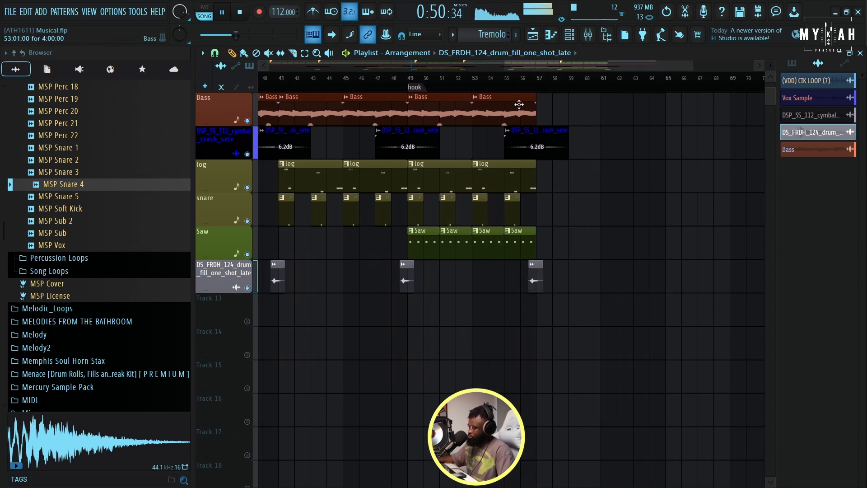
# Fit all the Playlist tracks in view and examine the full arrangement from the intro to the ending
pyautogui.scroll(-5, 502, 136)
pyautogui.scroll(6, 480, 249)
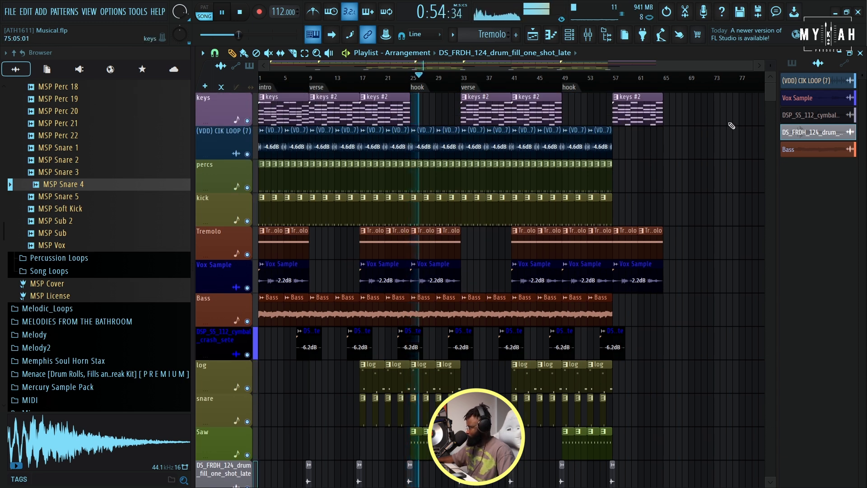
pyautogui.scroll(-3, 716, 129)
pyautogui.scroll(-5, 480, 289)
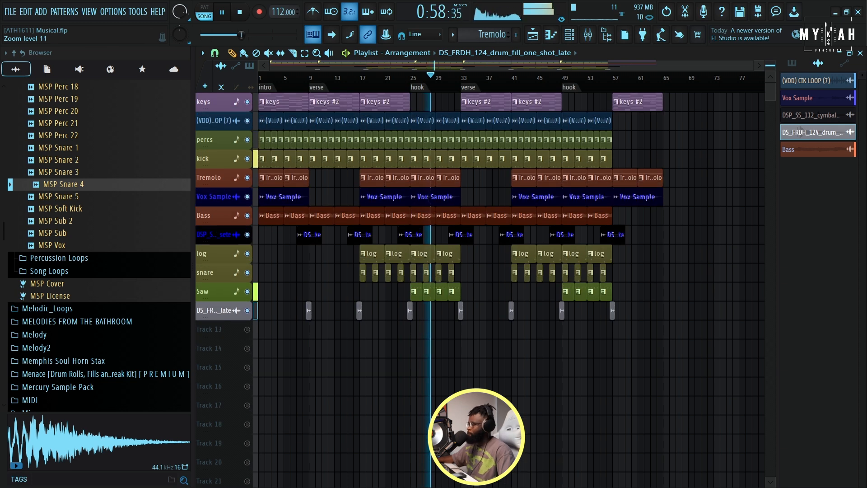